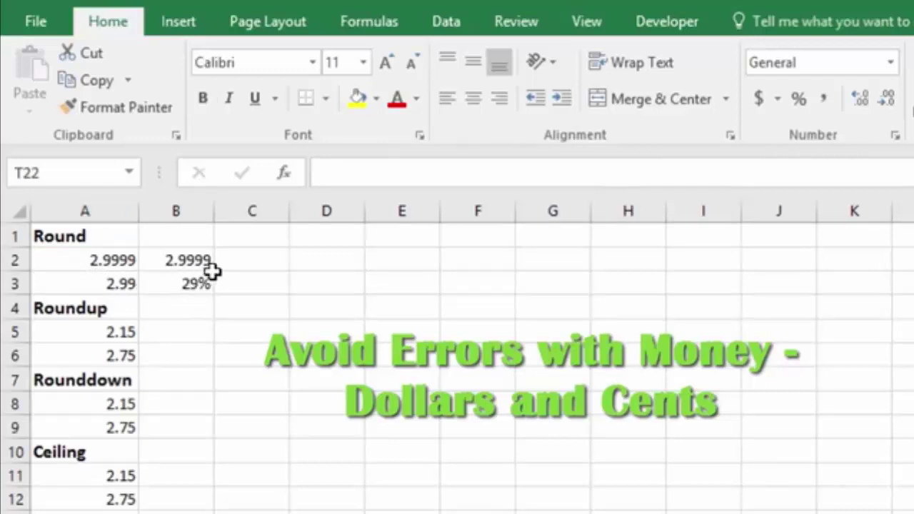
Step: Insert the AutoSum formula =SUM(A2:B2) in C2, returning 5.9998
{"action": "key", "text": "Left"}
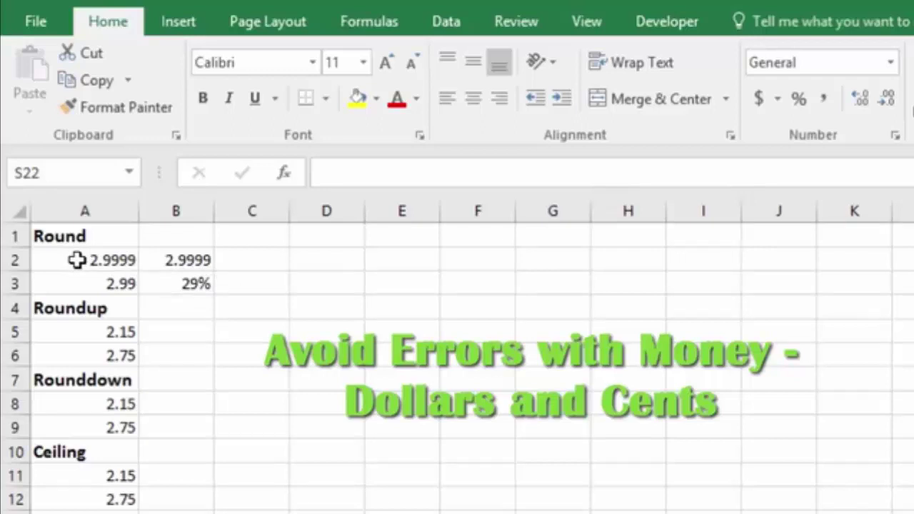
{"action": "left_click", "coordinate": [241, 264]}
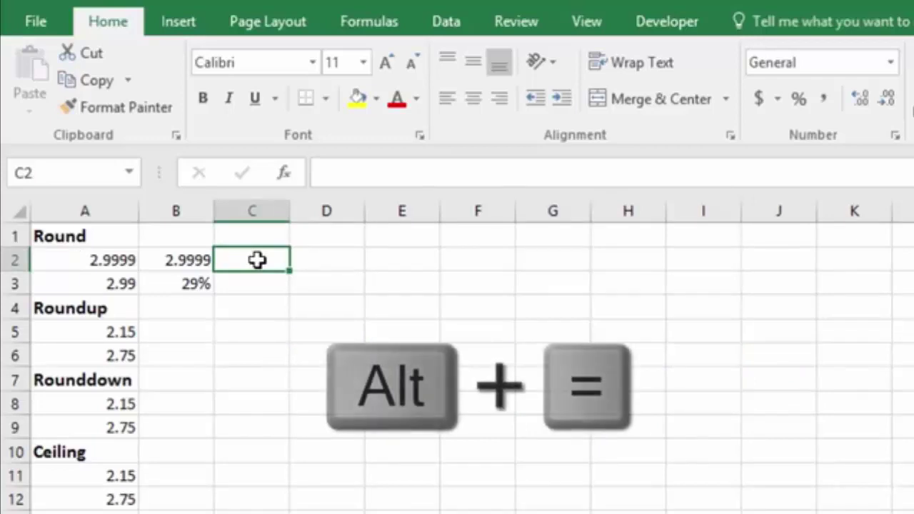
{"action": "key", "text": "alt+equal"}
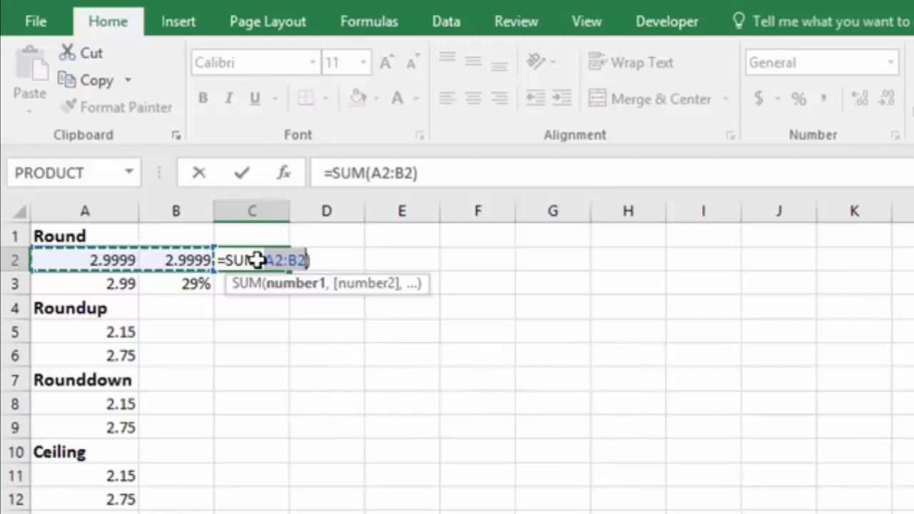
{"action": "key", "text": "Return"}
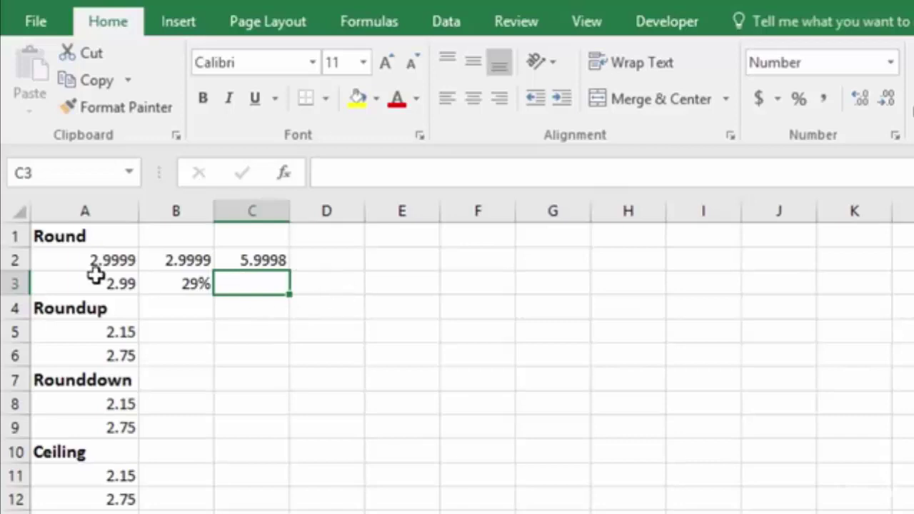
Step: Reduce A2 and B2 to two displayed decimals so both show 3.00
{"action": "left_click", "coordinate": [113, 259]}
{"action": "left_click_drag", "start_coordinate": [114, 259], "coordinate": [213, 260]}
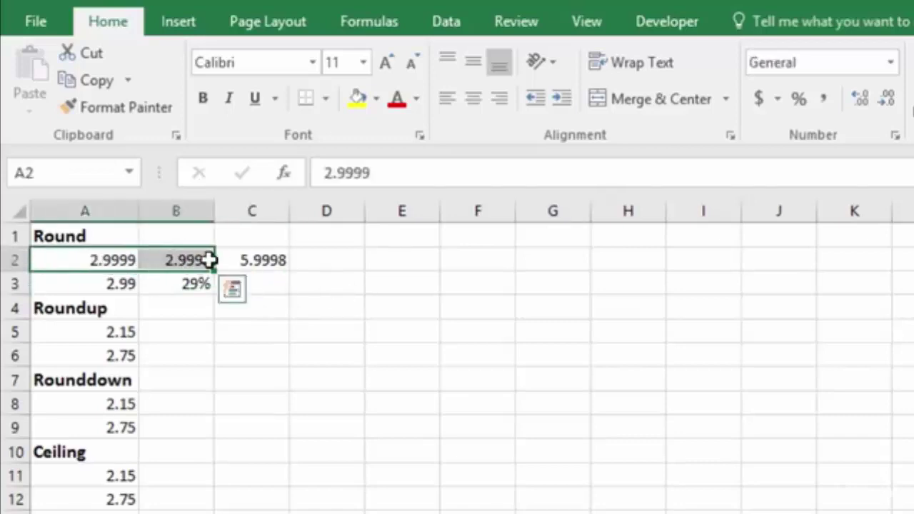
{"action": "left_click", "coordinate": [888, 102]}
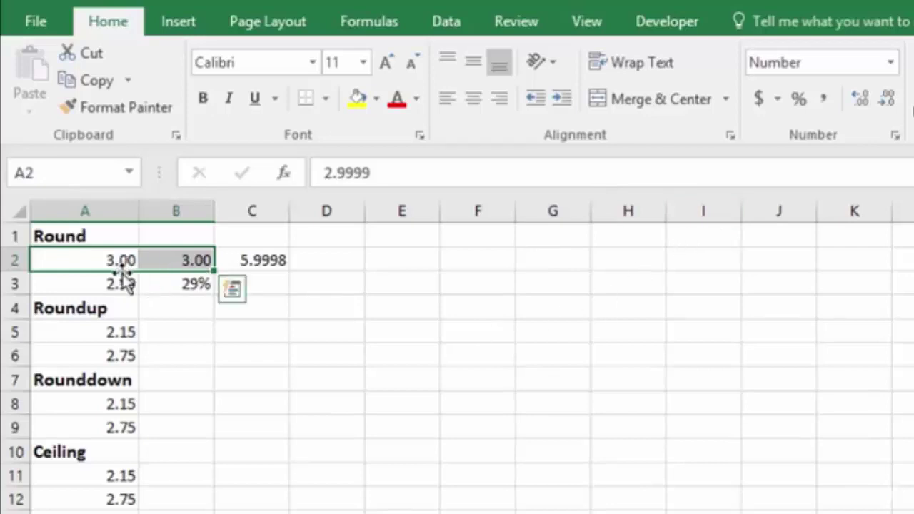
Step: Inspect A2, B2 and C2 to confirm the hidden 2.9999 values and the 5.9998 sum
{"action": "left_click", "coordinate": [88, 260]}
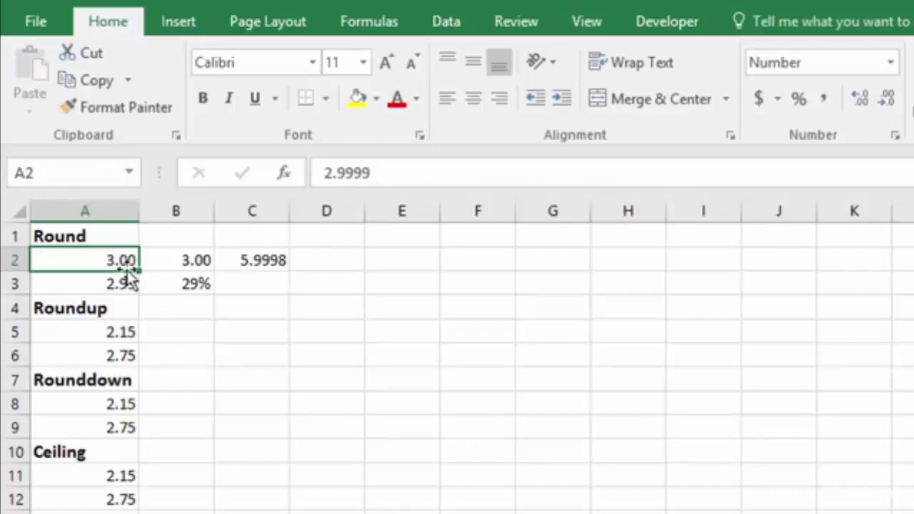
{"action": "left_click", "coordinate": [175, 260]}
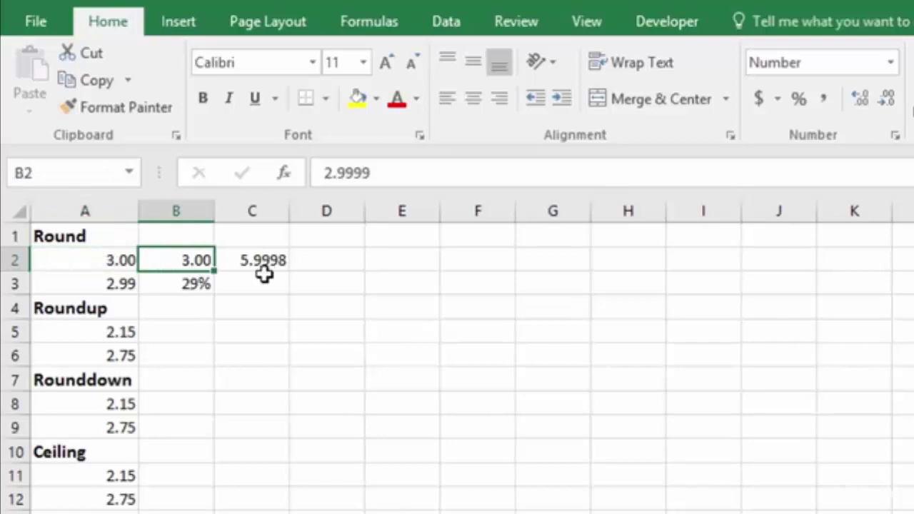
{"action": "left_click", "coordinate": [236, 260]}
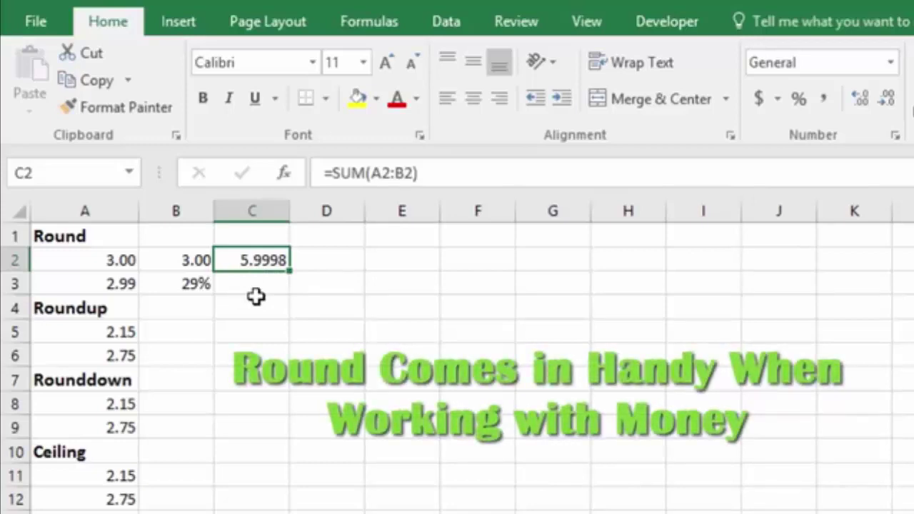
Step: Replace C2's sum with the formula =ROUND(A2+B2,2)
{"action": "key", "text": "Delete"}
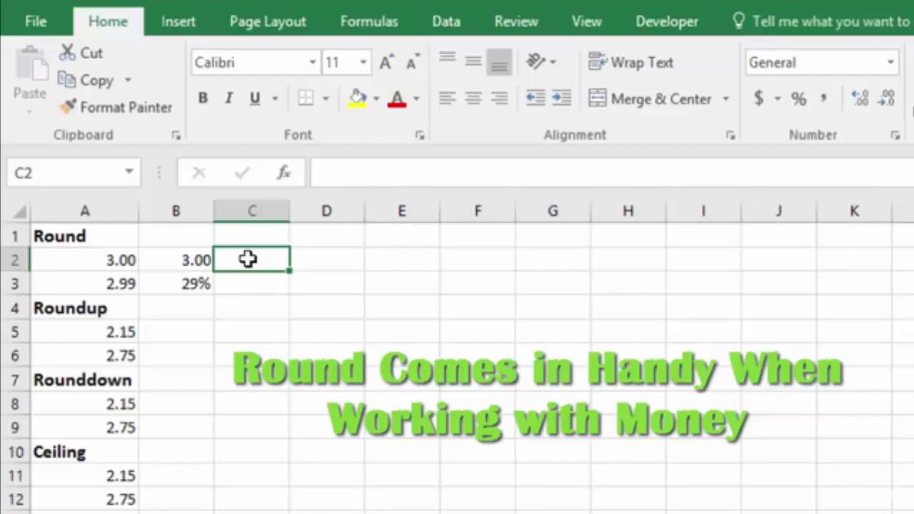
{"action": "type", "text": "="}
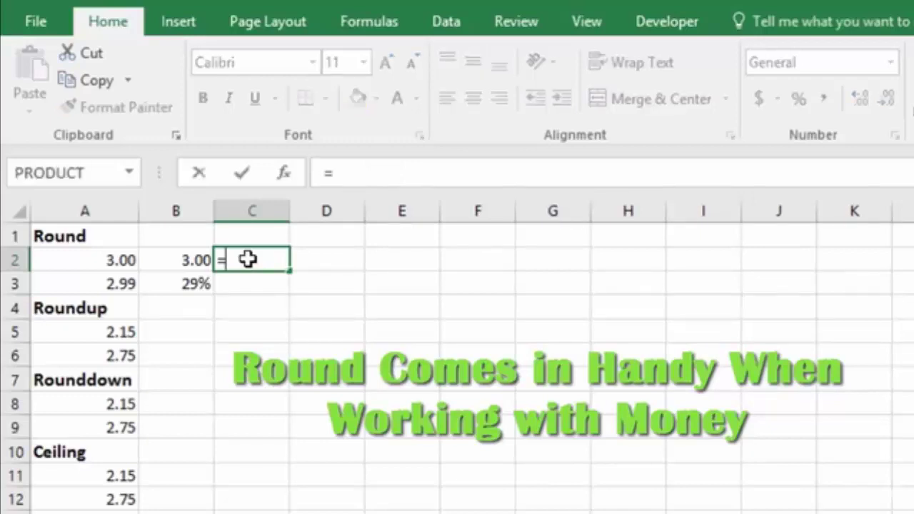
{"action": "type", "text": "roun"}
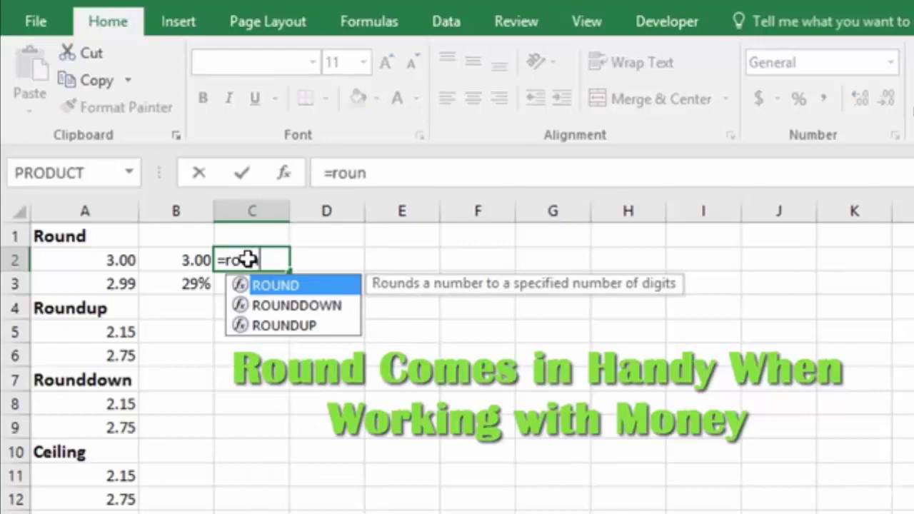
{"action": "key", "text": "Tab"}
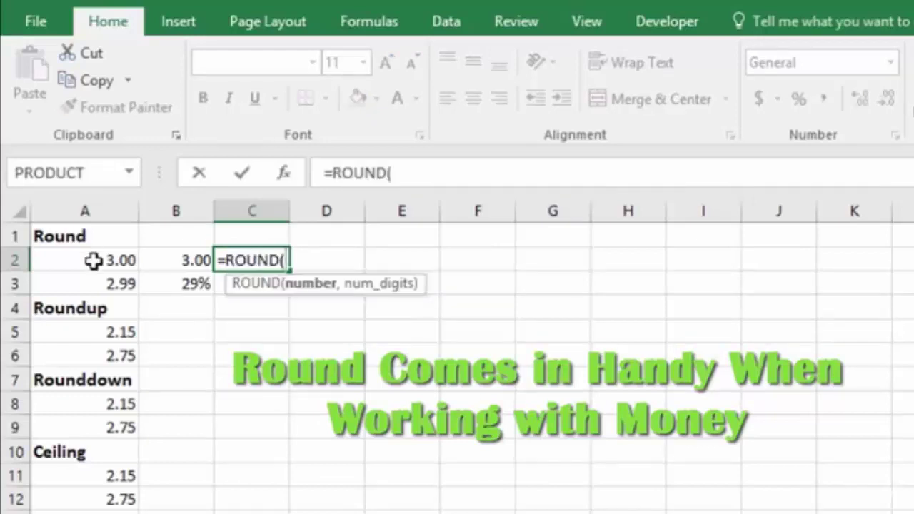
{"action": "left_click", "coordinate": [94, 261]}
{"action": "type", "text": "+"}
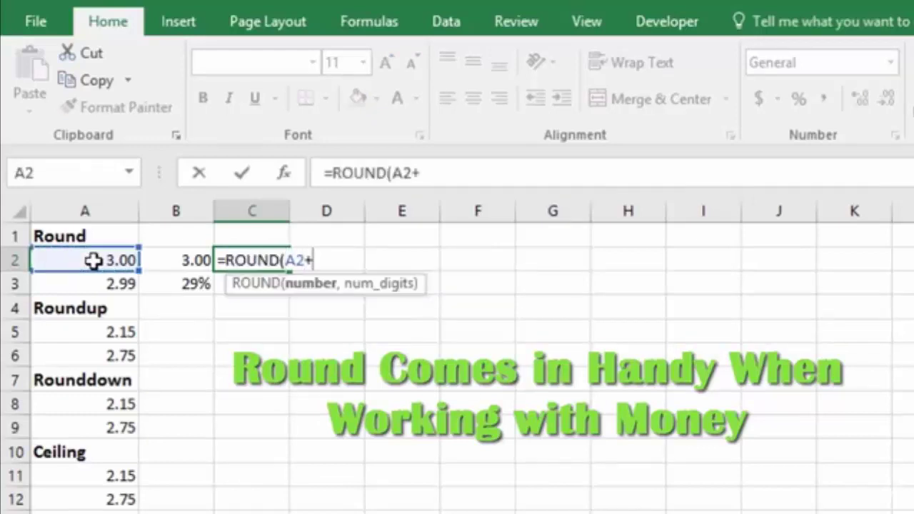
{"action": "left_click", "coordinate": [186, 260]}
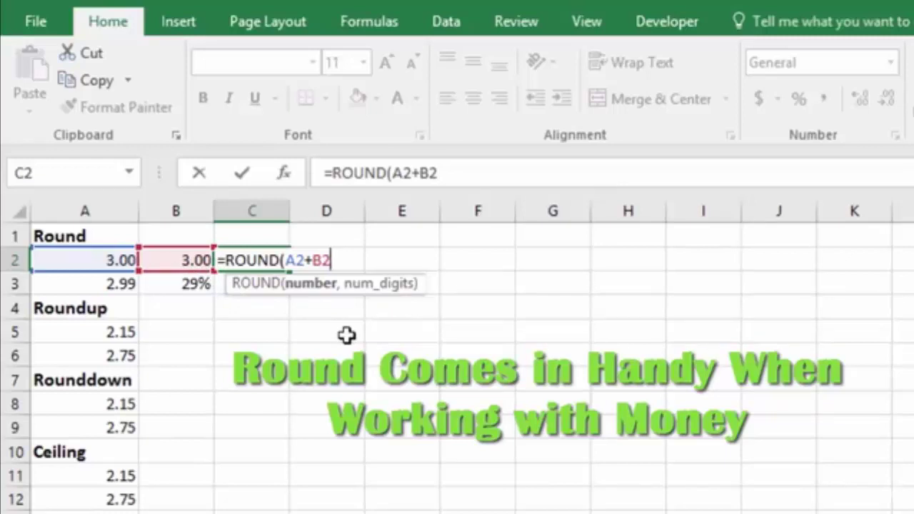
{"action": "type", "text": ","}
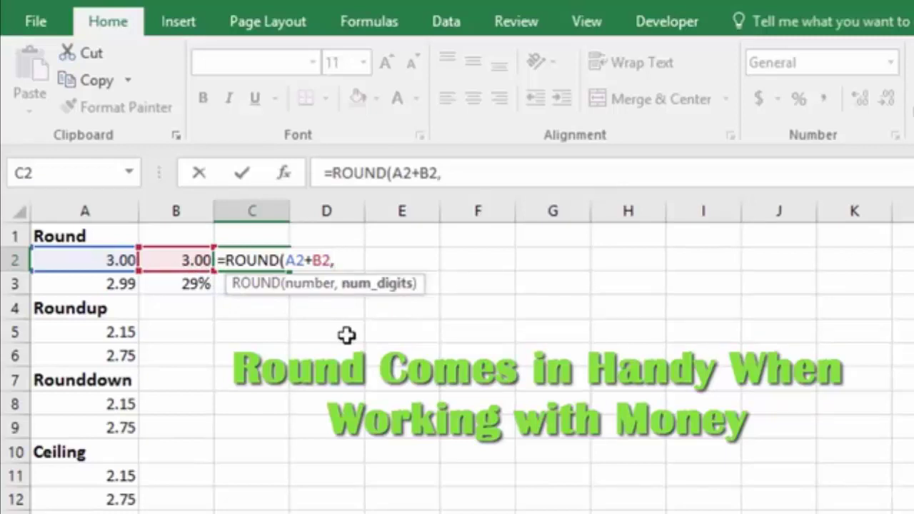
{"action": "type", "text": "2"}
{"action": "key", "text": "Tab"}
Step: Show C2's rounded result with extra decimal places as 6.000000
{"action": "left_click", "coordinate": [250, 260]}
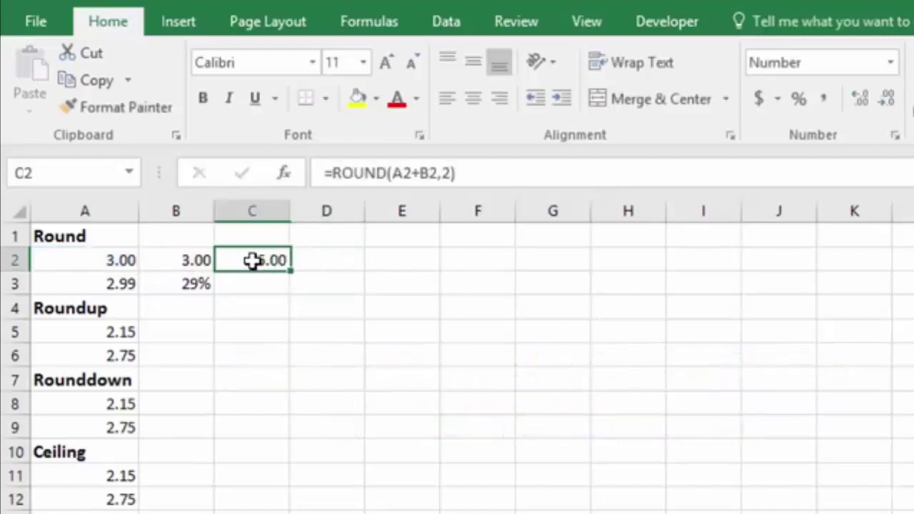
{"action": "left_click", "coordinate": [859, 100]}
{"action": "left_click", "coordinate": [858, 101]}
{"action": "left_click", "coordinate": [858, 101]}
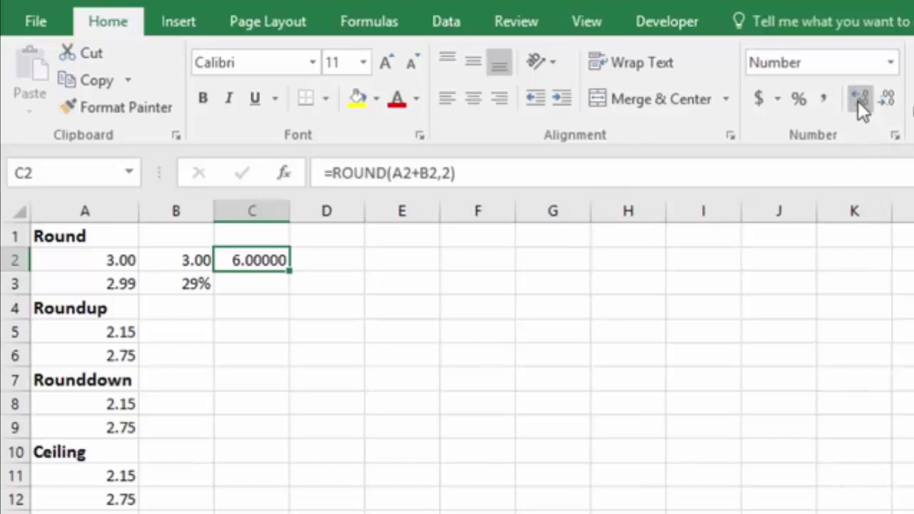
{"action": "left_click", "coordinate": [858, 101]}
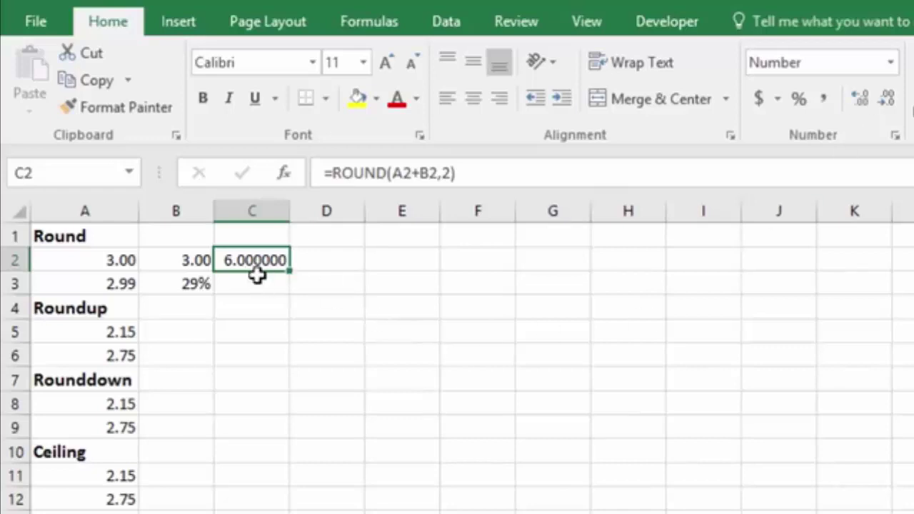
Step: Enter the unrounded sum =A2+B2 in D2
{"action": "left_click", "coordinate": [326, 262]}
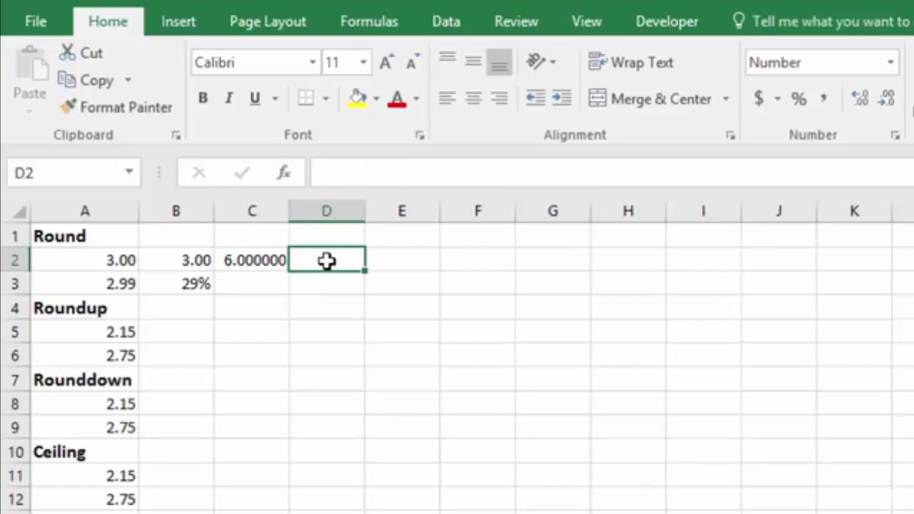
{"action": "type", "text": "="}
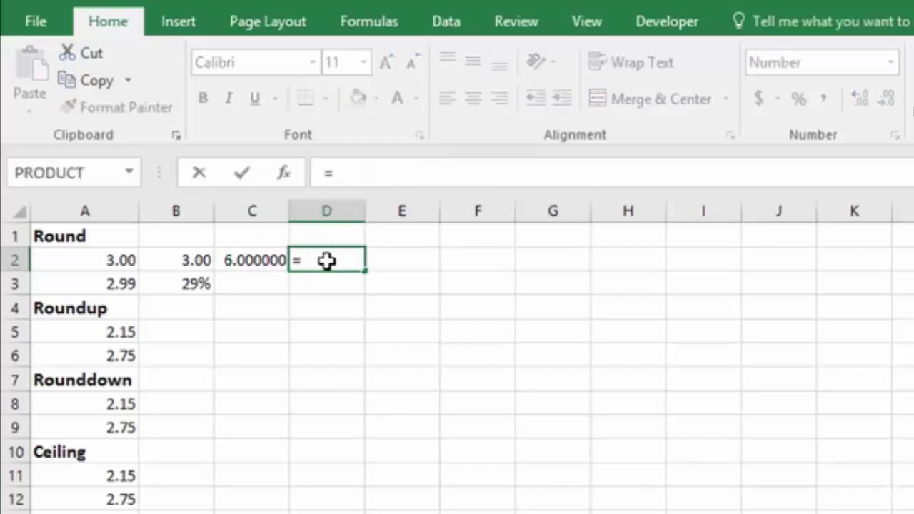
{"action": "left_click", "coordinate": [90, 263]}
{"action": "type", "text": "+"}
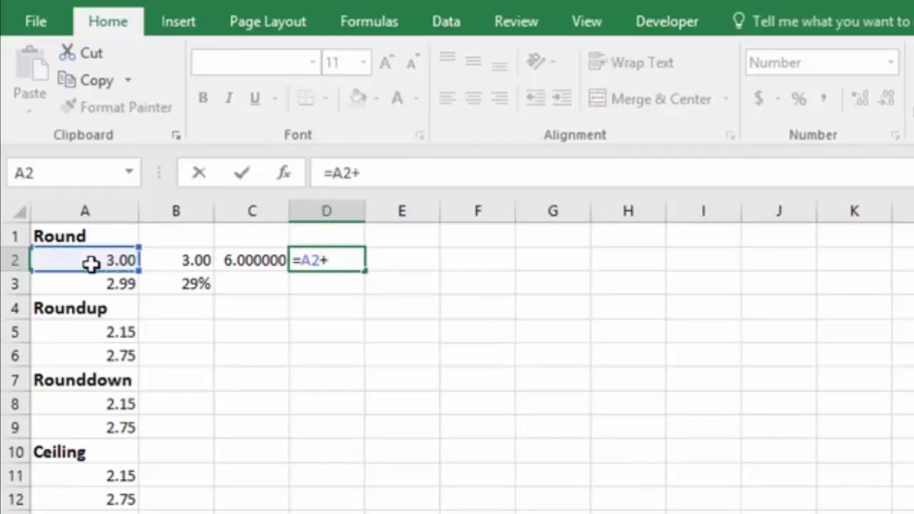
{"action": "left_click", "coordinate": [179, 261]}
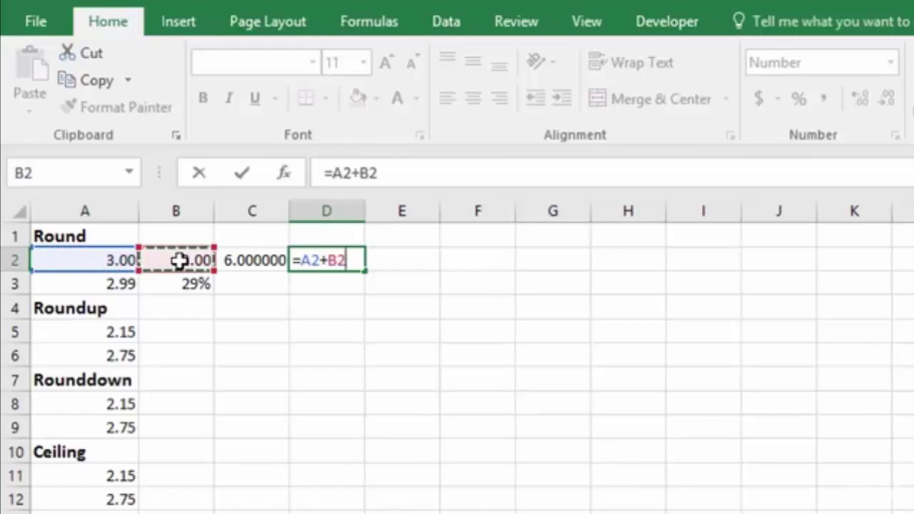
{"action": "key", "text": "Return"}
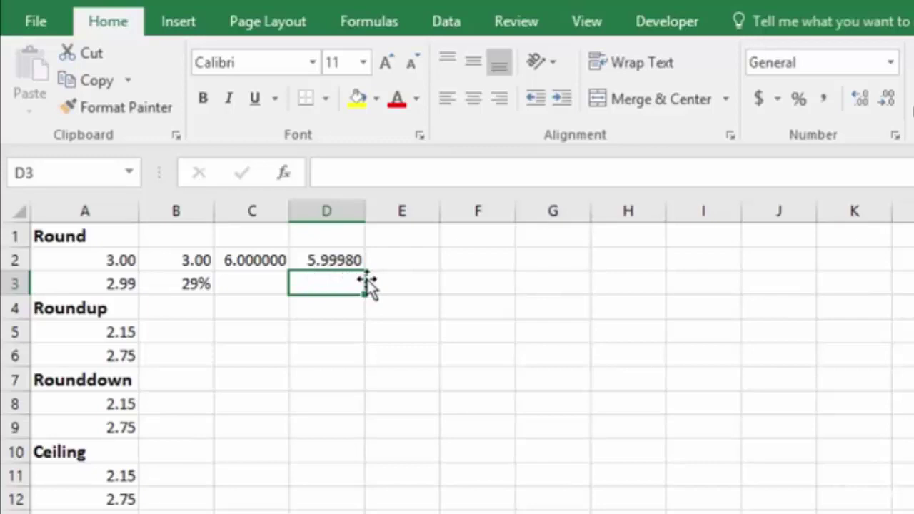
Step: Check A2 and B2, then trim and restore D2's decimals, leaving it at 5.99980
{"action": "left_click", "coordinate": [176, 258]}
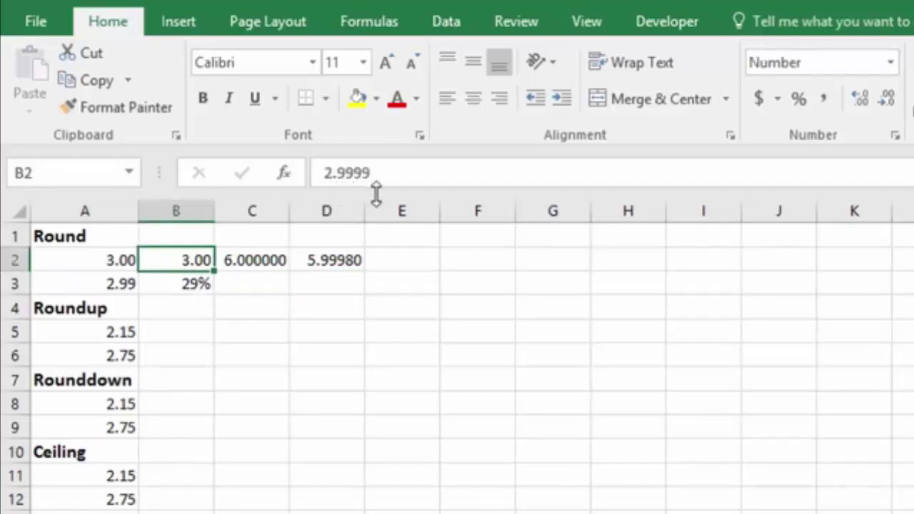
{"action": "left_click", "coordinate": [98, 262]}
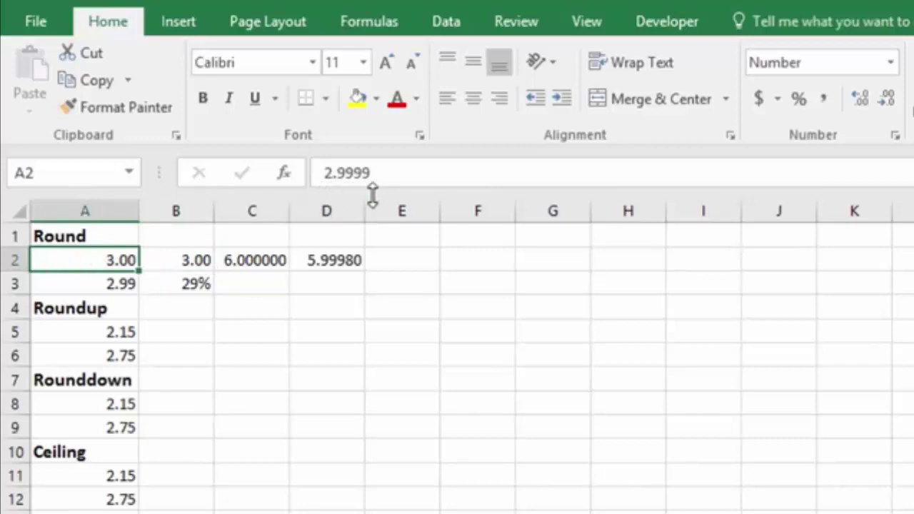
{"action": "key", "text": "Right"}
{"action": "key", "text": "Right"}
{"action": "key", "text": "Right"}
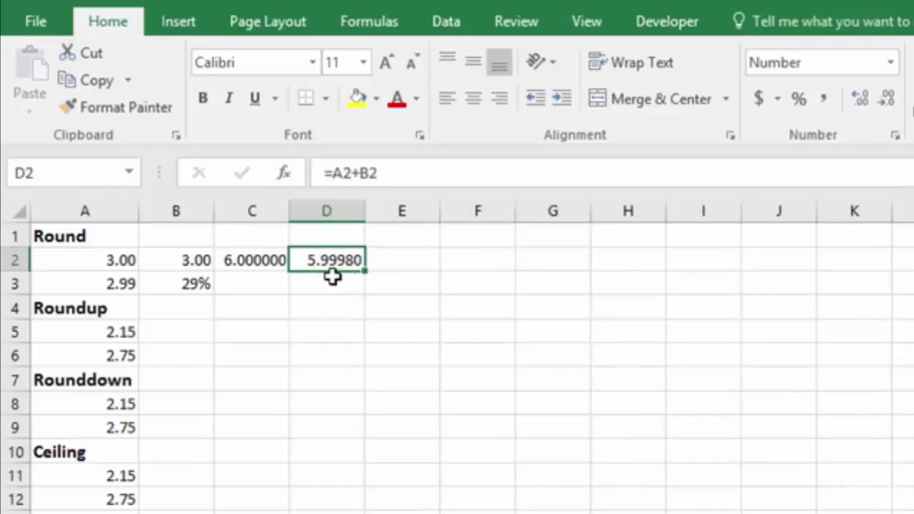
{"action": "left_click", "coordinate": [891, 104]}
{"action": "left_click", "coordinate": [891, 104]}
{"action": "left_click", "coordinate": [891, 103]}
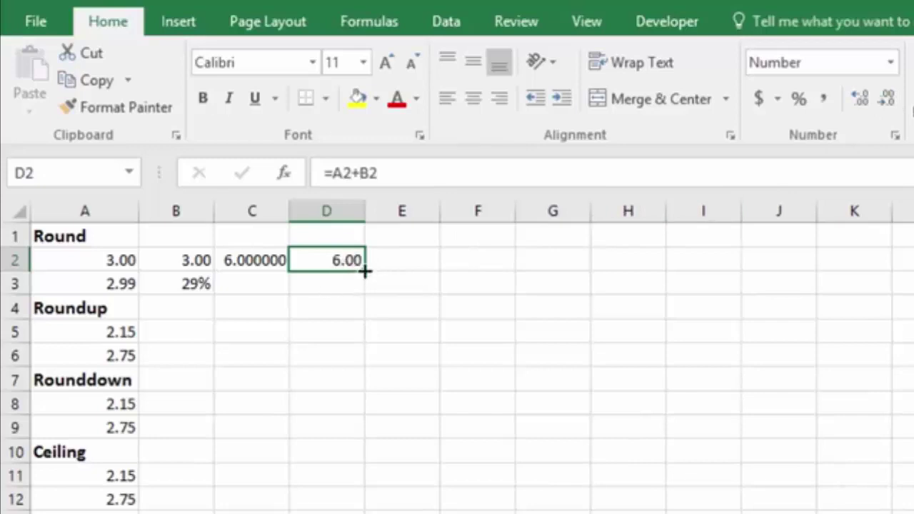
{"action": "left_click", "coordinate": [860, 97]}
{"action": "left_click", "coordinate": [861, 100]}
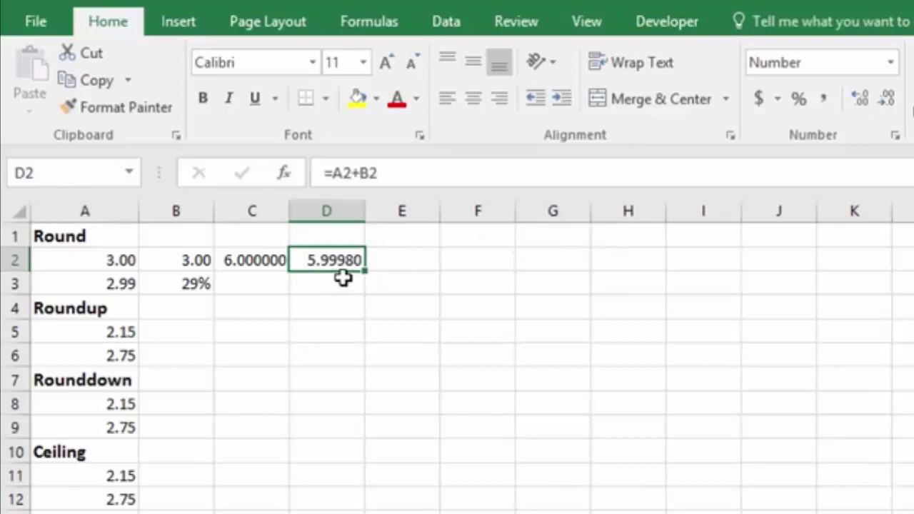
Step: Trim C2's ROUND result to two decimals so it shows 6.00
{"action": "left_click", "coordinate": [252, 261]}
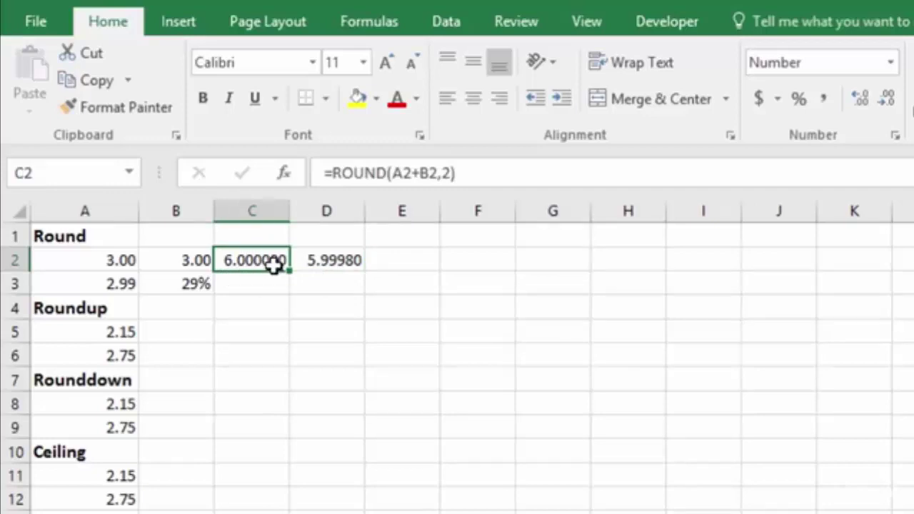
{"action": "left_click", "coordinate": [888, 102]}
{"action": "left_click", "coordinate": [889, 102]}
{"action": "left_click", "coordinate": [888, 101]}
{"action": "left_click", "coordinate": [888, 102]}
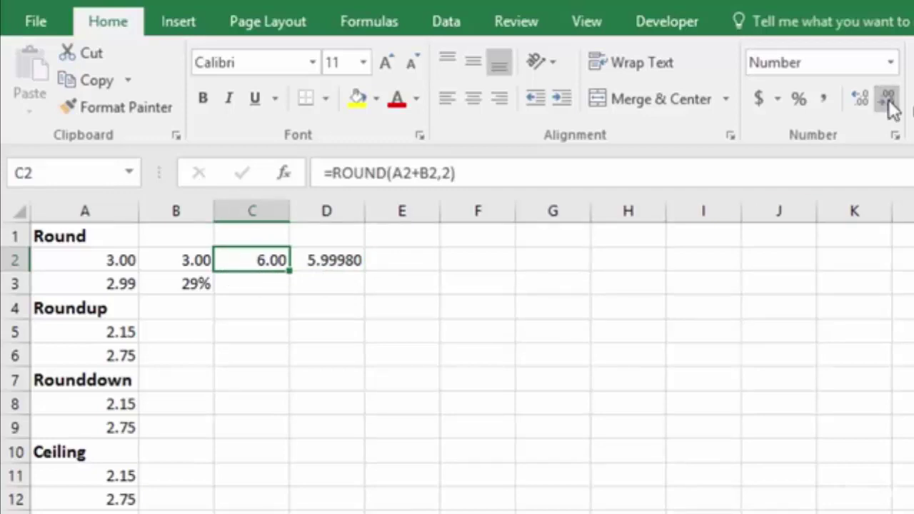
{"action": "left_click", "coordinate": [336, 262]}
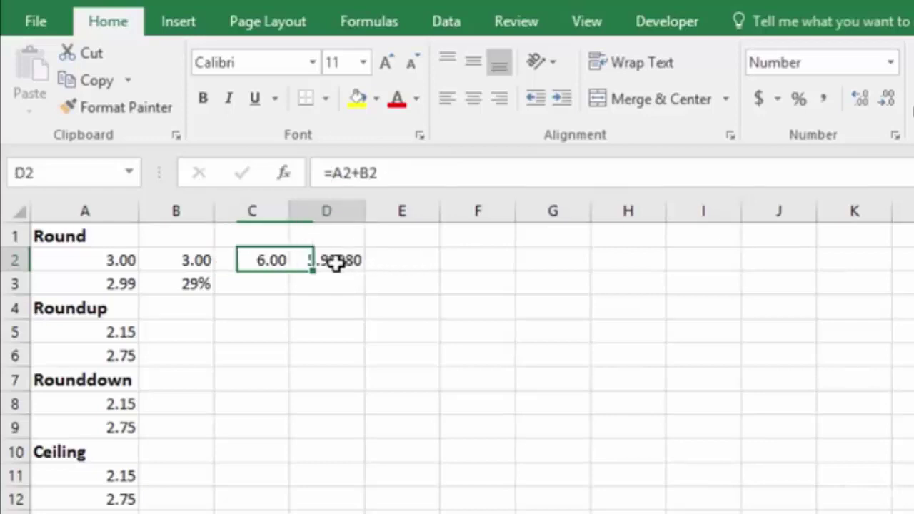
{"action": "left_click", "coordinate": [398, 260]}
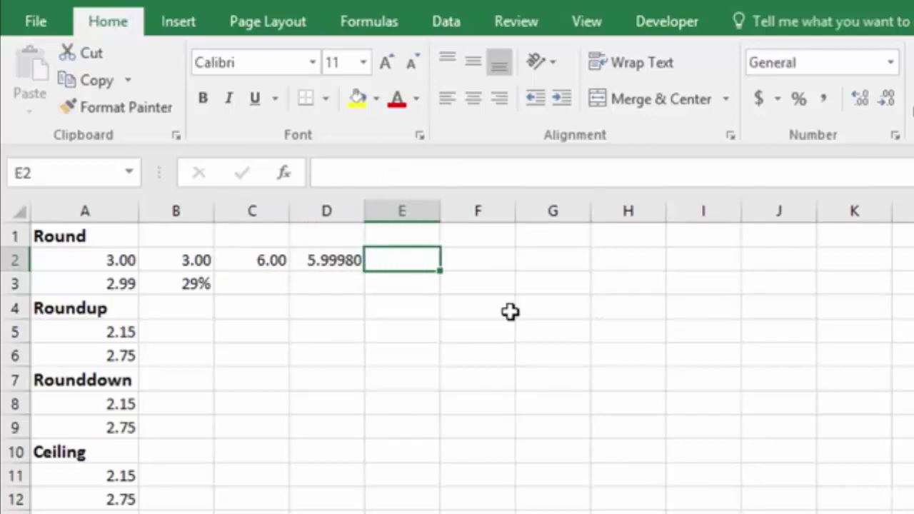
Step: Enter =D2*100 in E2, showing 599.98
{"action": "type", "text": "="}
{"action": "left_click", "coordinate": [314, 261]}
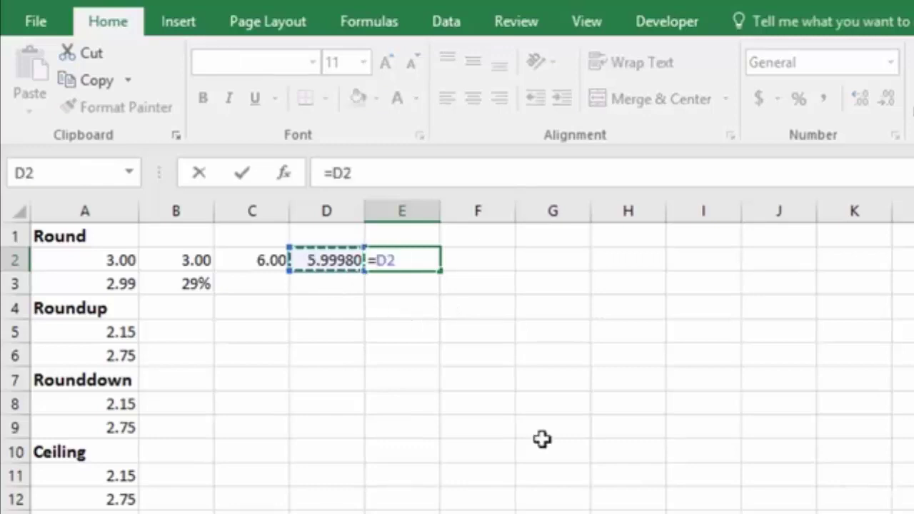
{"action": "type", "text": "*100"}
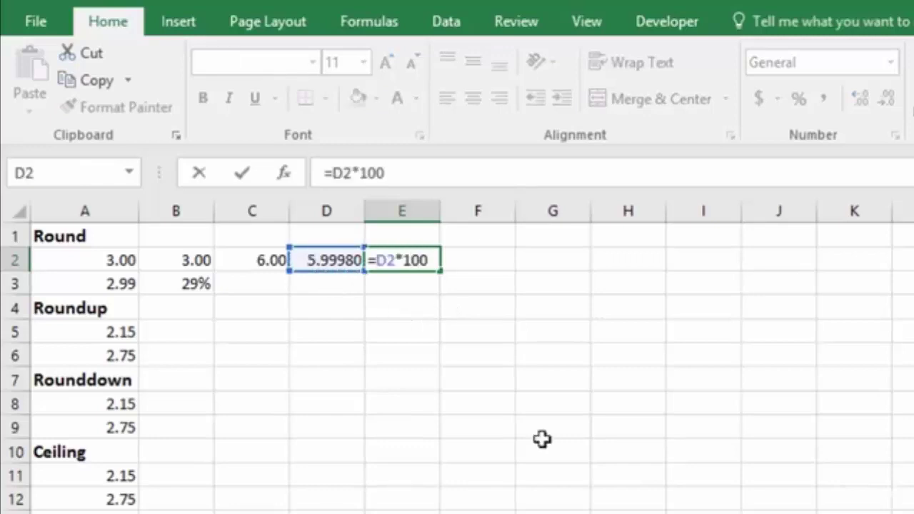
{"action": "key", "text": "Return"}
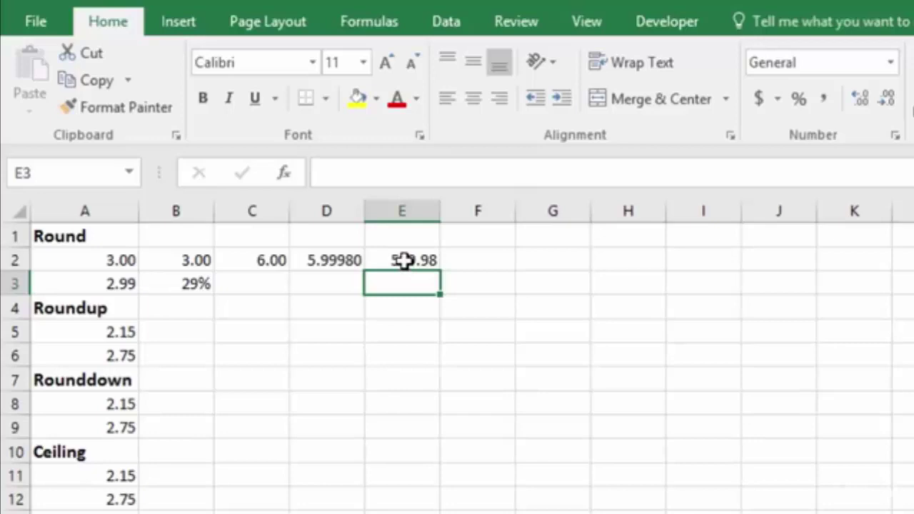
{"action": "left_click", "coordinate": [404, 261]}
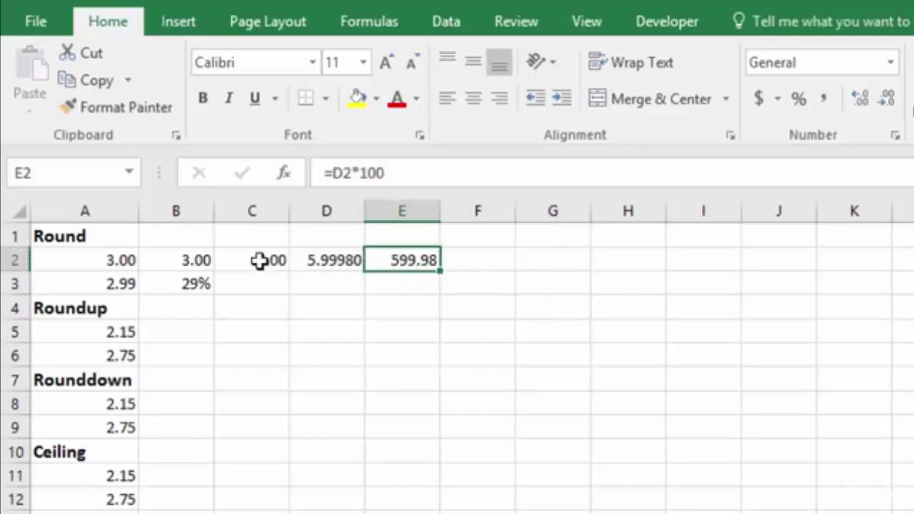
Step: Enter =C2*100 in F2 and format it to two decimals, showing 600.00
{"action": "left_click", "coordinate": [470, 266]}
{"action": "type", "text": "="}
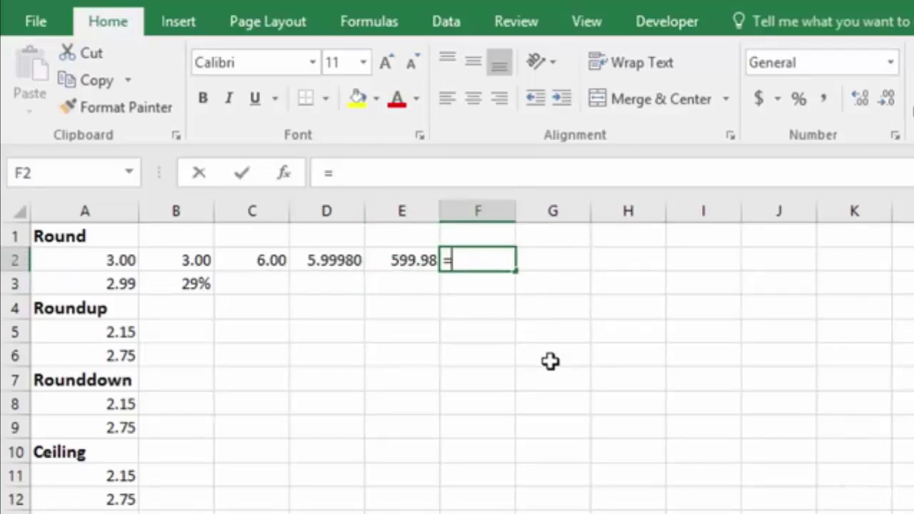
{"action": "left_click", "coordinate": [257, 261]}
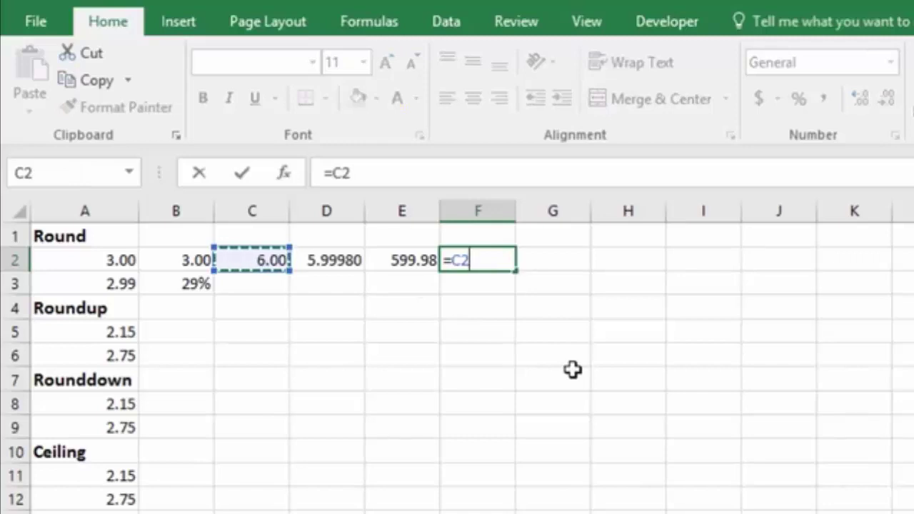
{"action": "type", "text": "*100"}
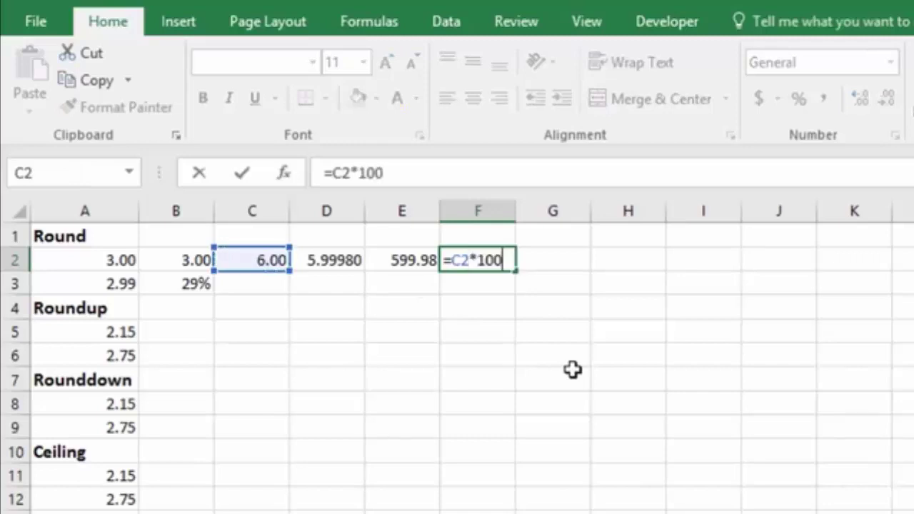
{"action": "key", "text": "Return"}
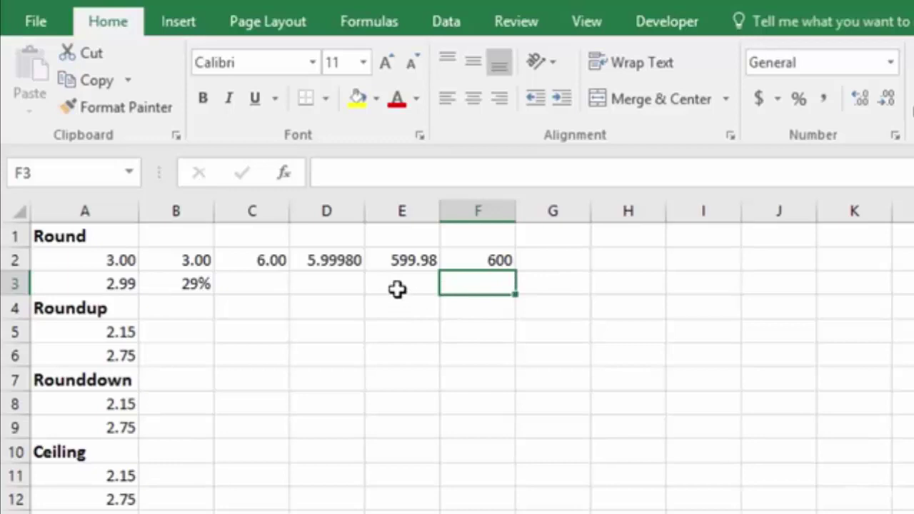
{"action": "left_click", "coordinate": [493, 262]}
{"action": "left_click", "coordinate": [861, 99]}
{"action": "left_click", "coordinate": [860, 98]}
{"action": "left_click", "coordinate": [861, 99]}
{"action": "left_click", "coordinate": [860, 99]}
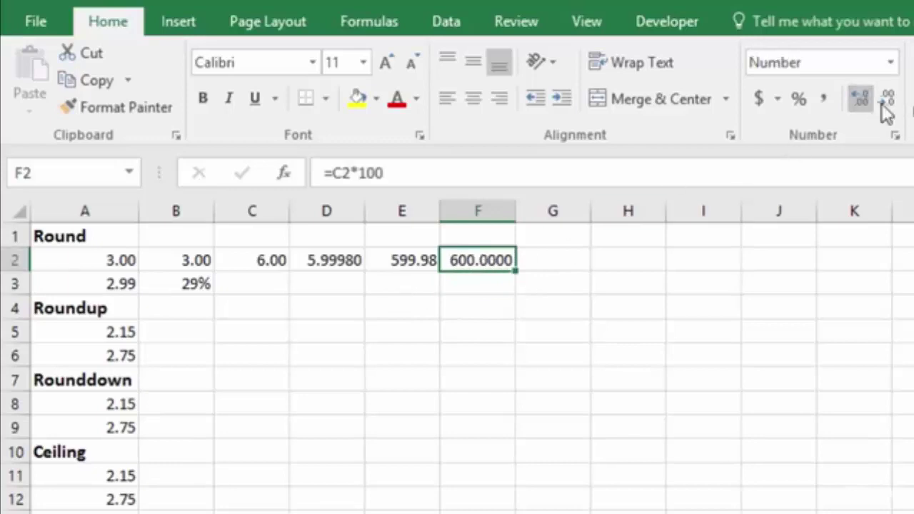
{"action": "left_click", "coordinate": [886, 100]}
{"action": "left_click", "coordinate": [886, 100]}
{"action": "left_click", "coordinate": [399, 261]}
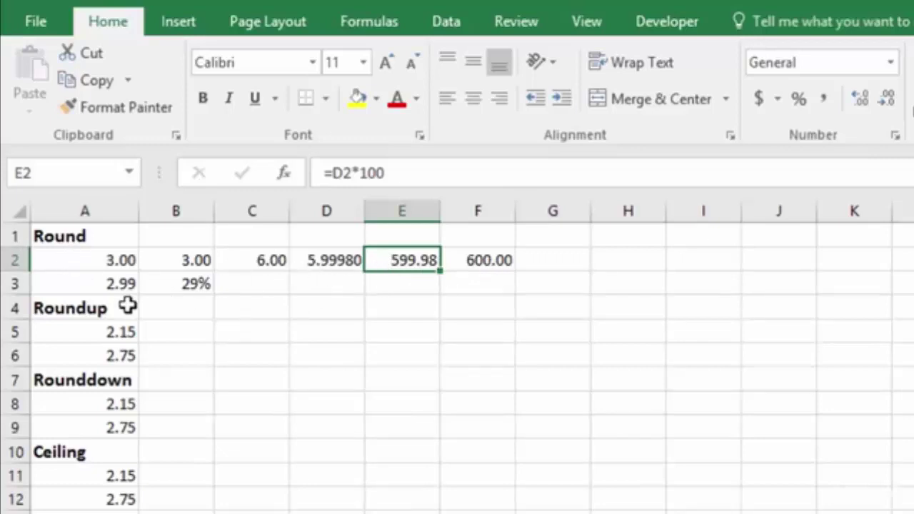
Step: Enter =A3*B3 in C3, multiplying 2.99 by 29%, and keep it displayed as 0.8671
{"action": "left_click", "coordinate": [250, 285]}
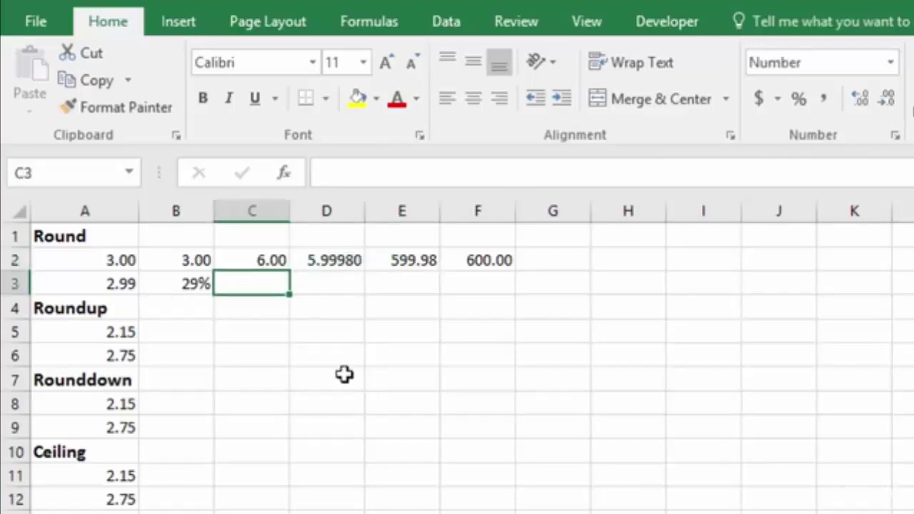
{"action": "type", "text": "="}
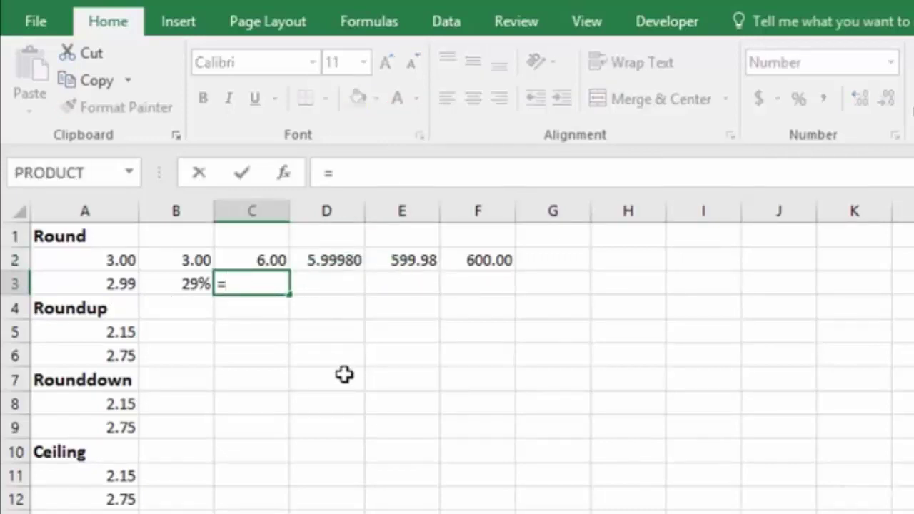
{"action": "left_click", "coordinate": [108, 284]}
{"action": "type", "text": "*"}
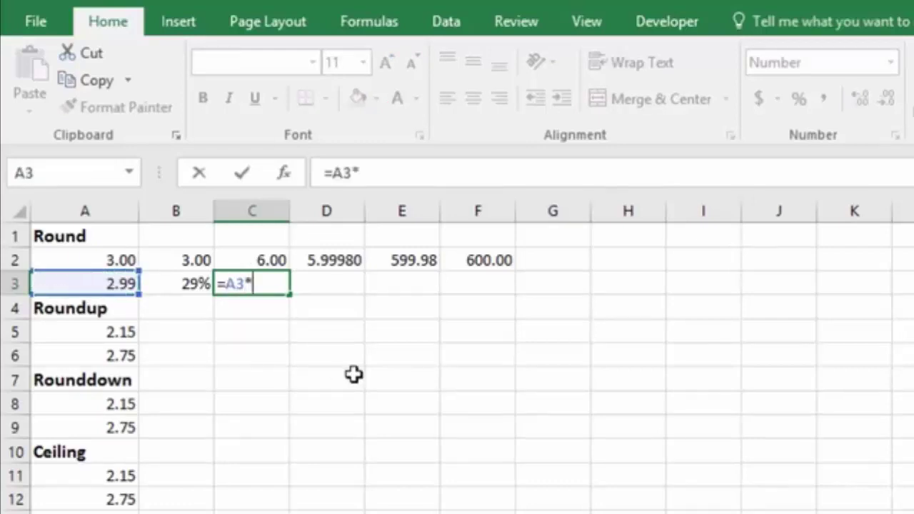
{"action": "left_click", "coordinate": [188, 287]}
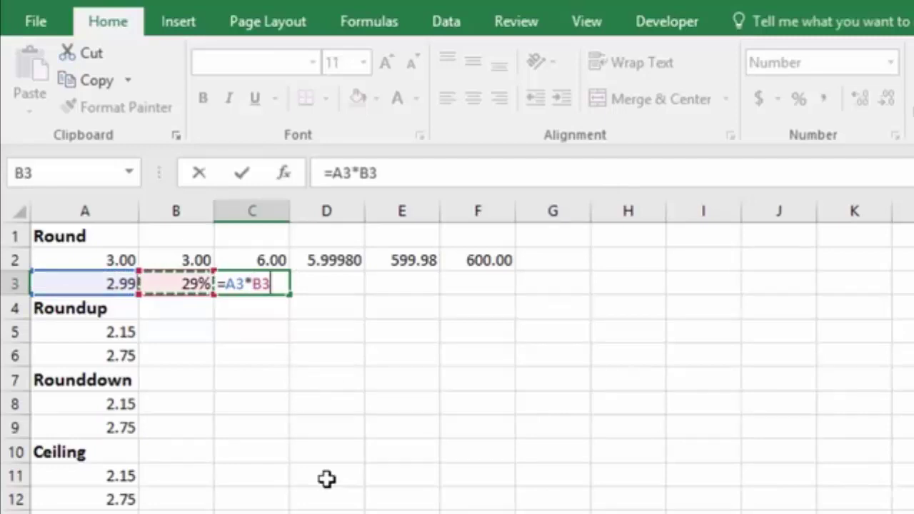
{"action": "key", "text": "Return"}
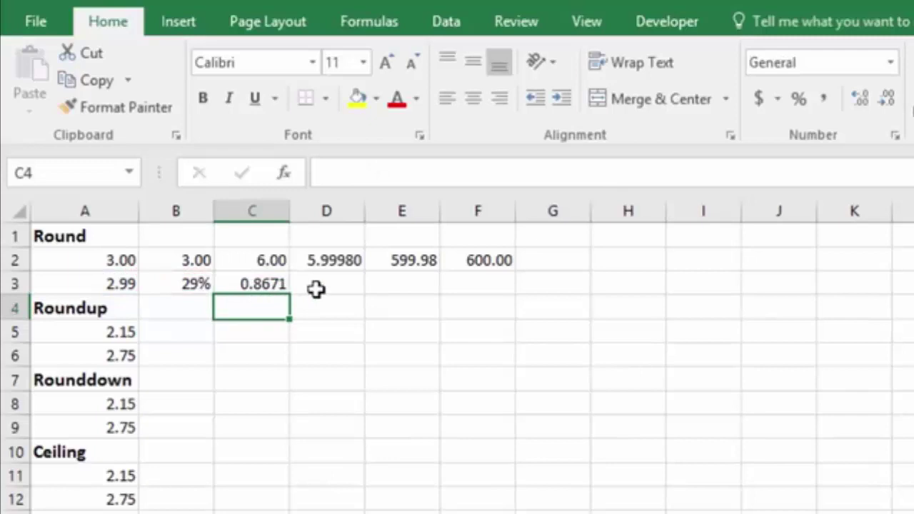
{"action": "left_click", "coordinate": [258, 284]}
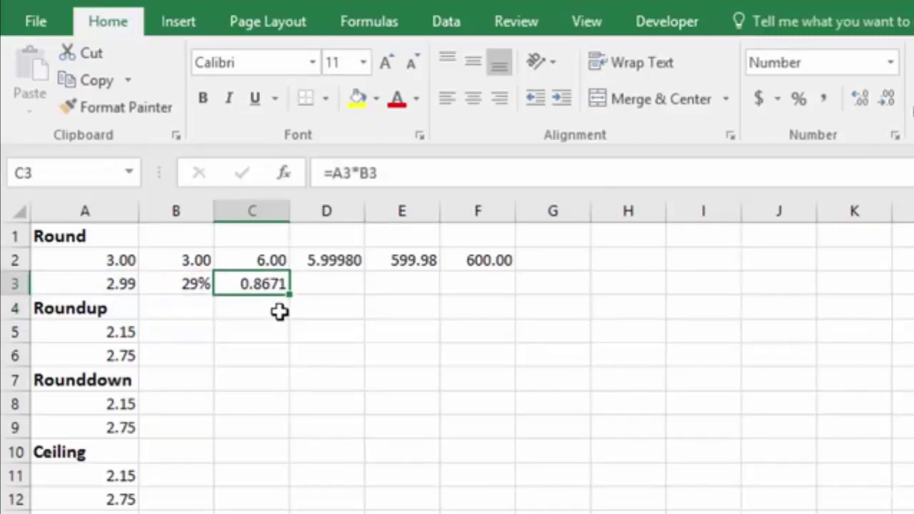
{"action": "left_click", "coordinate": [889, 100]}
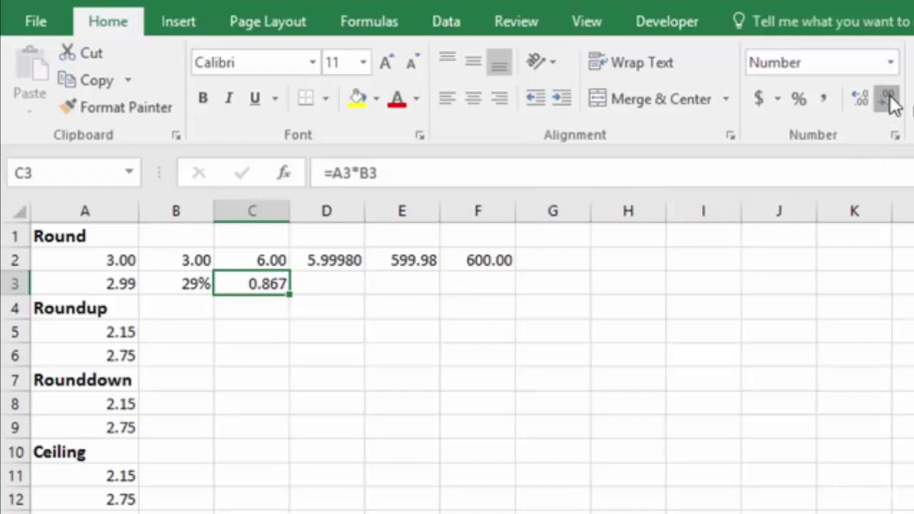
{"action": "left_click", "coordinate": [889, 100]}
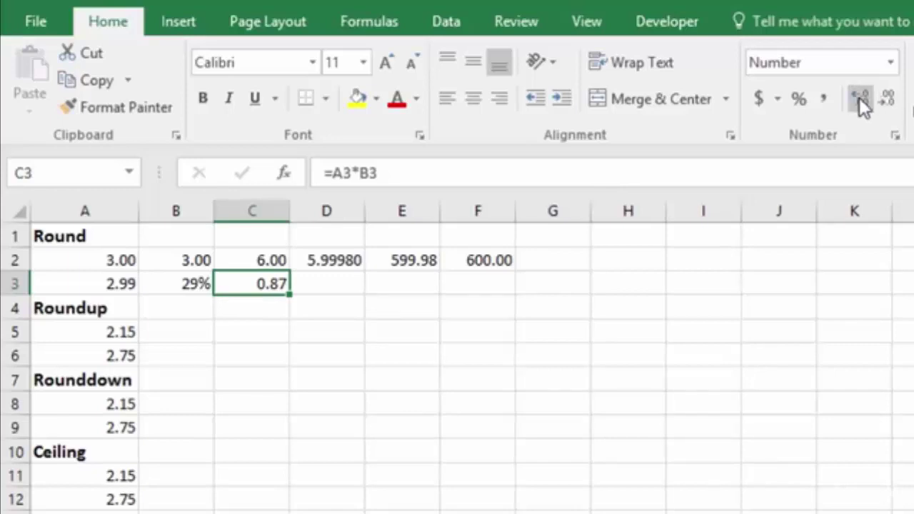
{"action": "left_click", "coordinate": [860, 97]}
{"action": "left_click", "coordinate": [860, 97]}
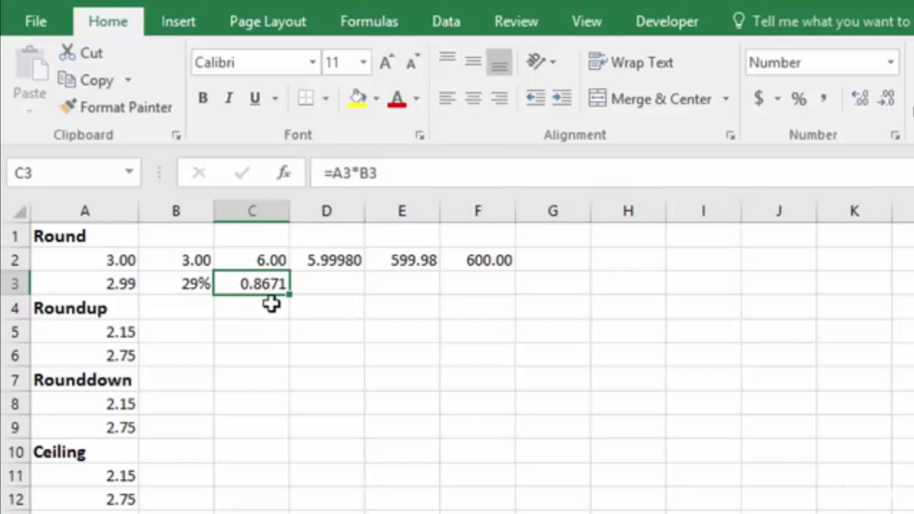
Step: Enter =ROUND(A3*B3,2) in D3 so it shows 0.87
{"action": "left_click", "coordinate": [330, 284]}
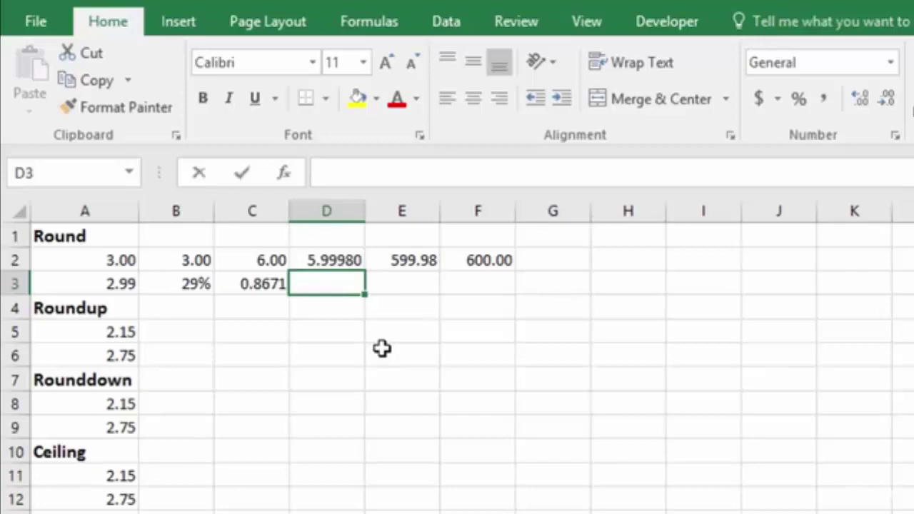
{"action": "type", "text": "=roun"}
{"action": "key", "text": "Tab"}
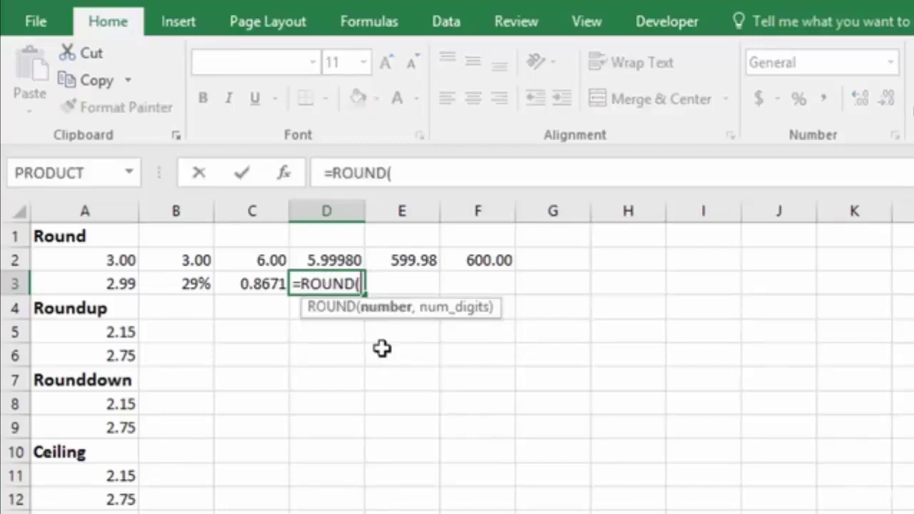
{"action": "left_click", "coordinate": [83, 283]}
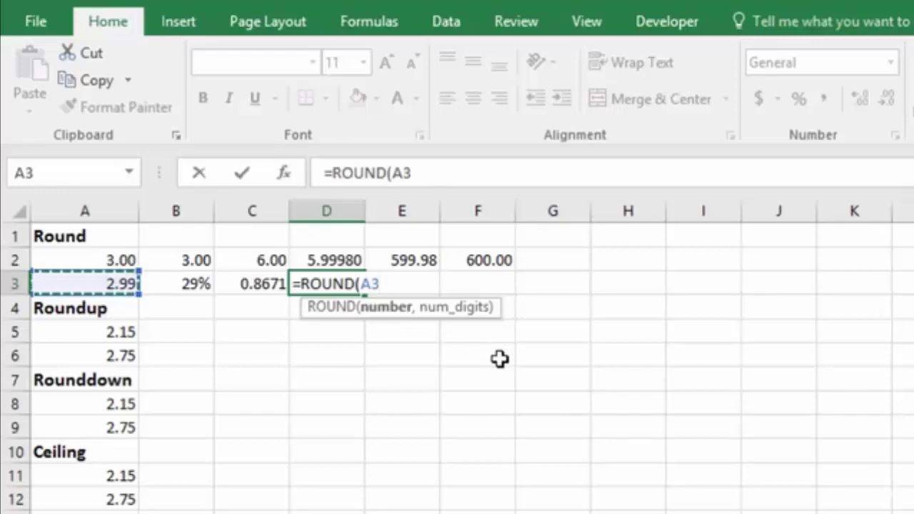
{"action": "type", "text": "*"}
{"action": "left_click", "coordinate": [180, 284]}
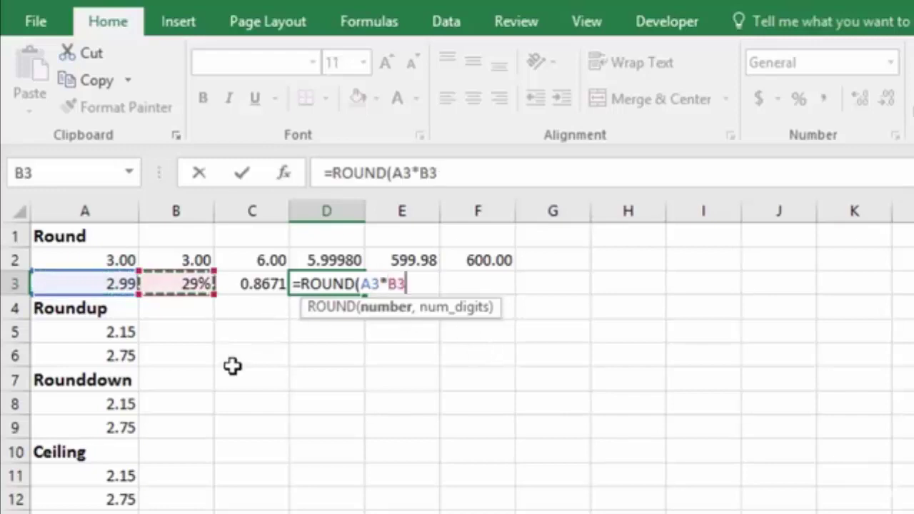
{"action": "type", "text": ","}
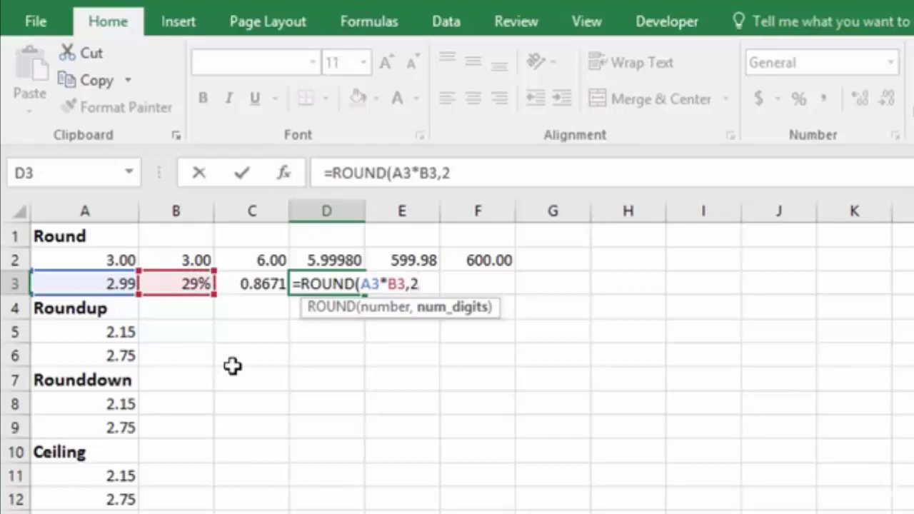
{"action": "type", "text": "2"}
{"action": "key", "text": "Return"}
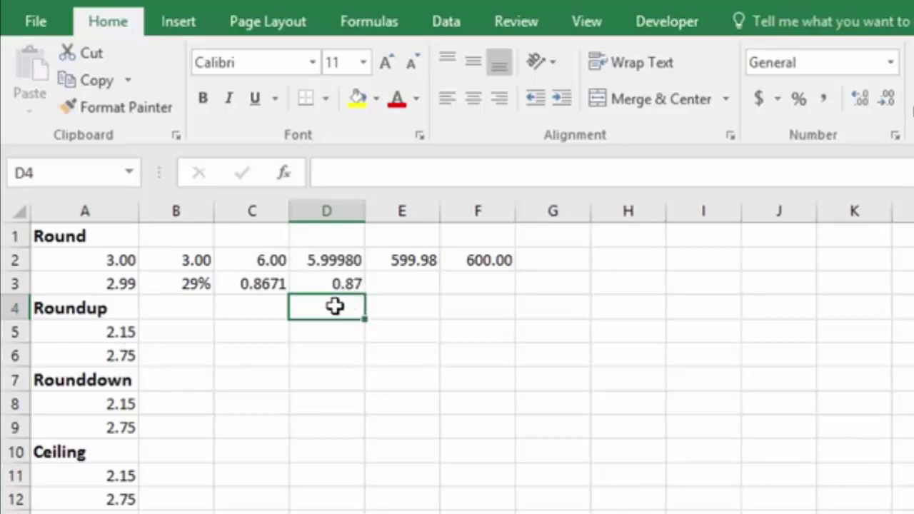
Step: Change D3's rounding digits to 0, rounding A3*B3 to a whole number
{"action": "double_click", "coordinate": [335, 284]}
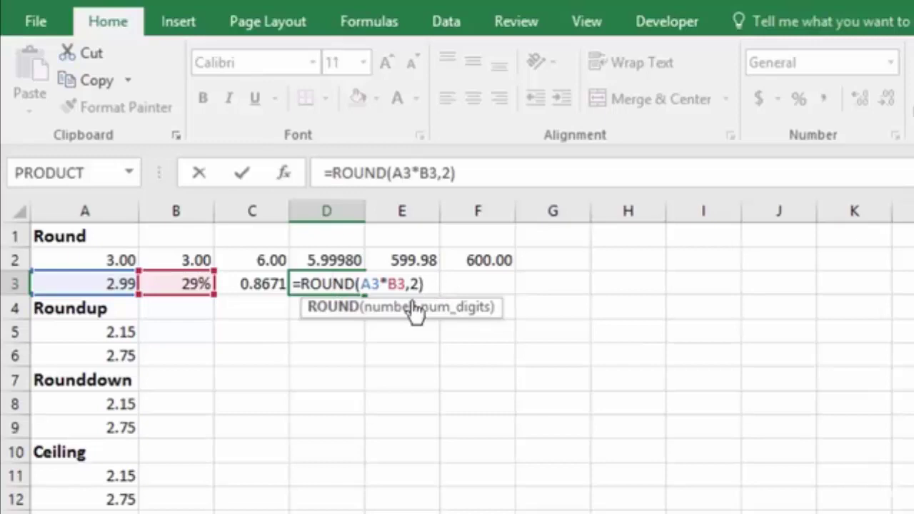
{"action": "left_click", "coordinate": [386, 313]}
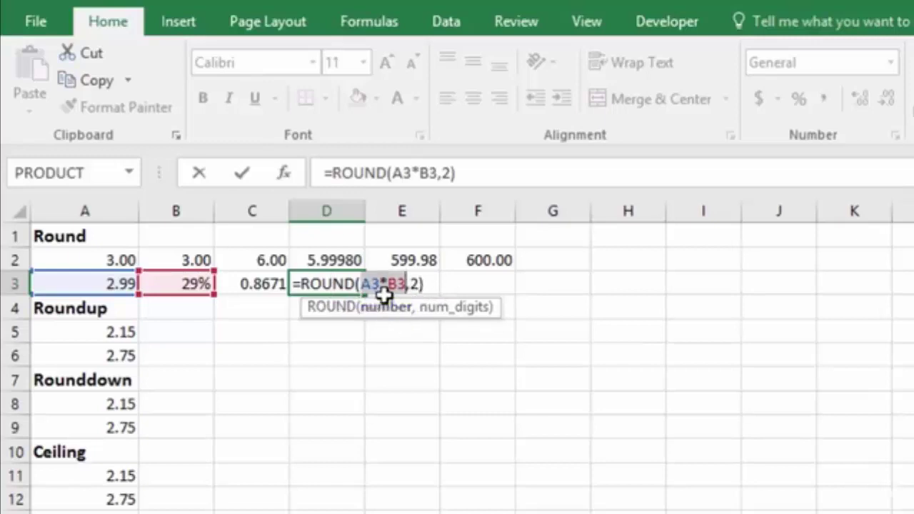
{"action": "left_click", "coordinate": [464, 319]}
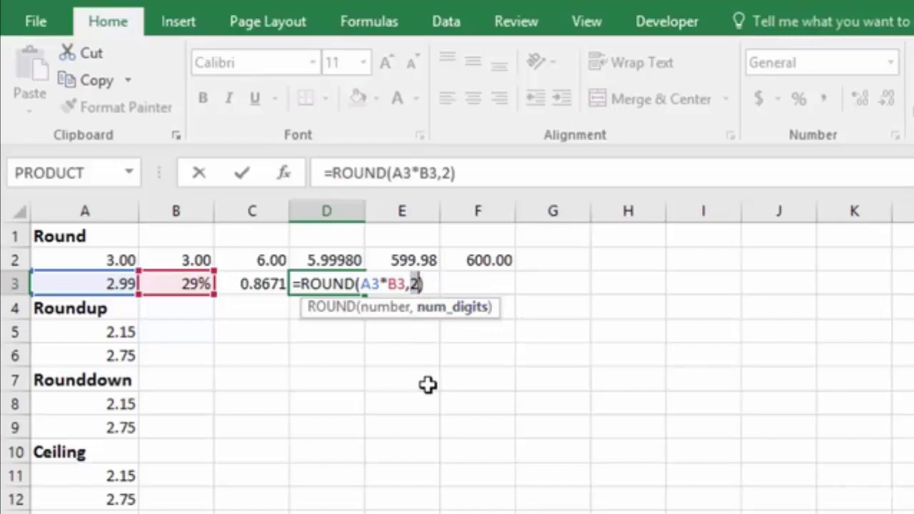
{"action": "type", "text": "0"}
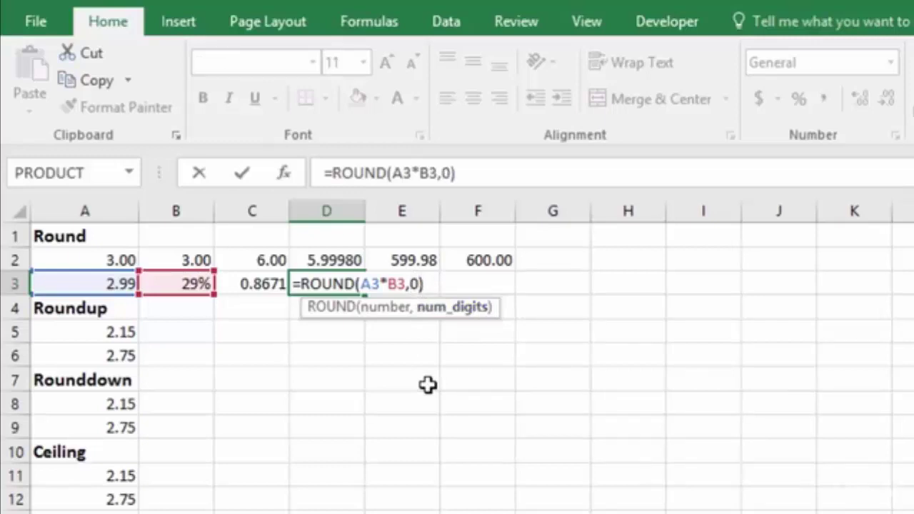
{"action": "key", "text": "Return"}
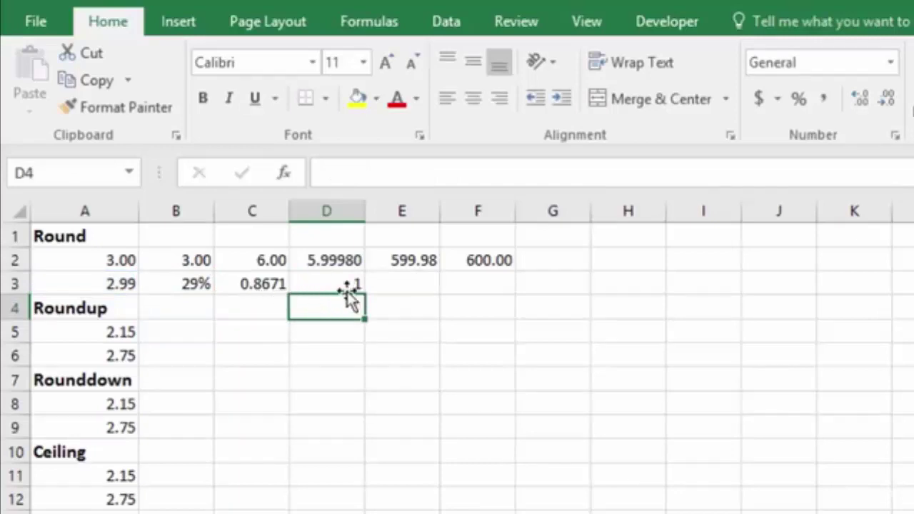
Step: Switch D3 to =ROUND(A3*B3,1) and display the result as 0.90
{"action": "left_click", "coordinate": [334, 285]}
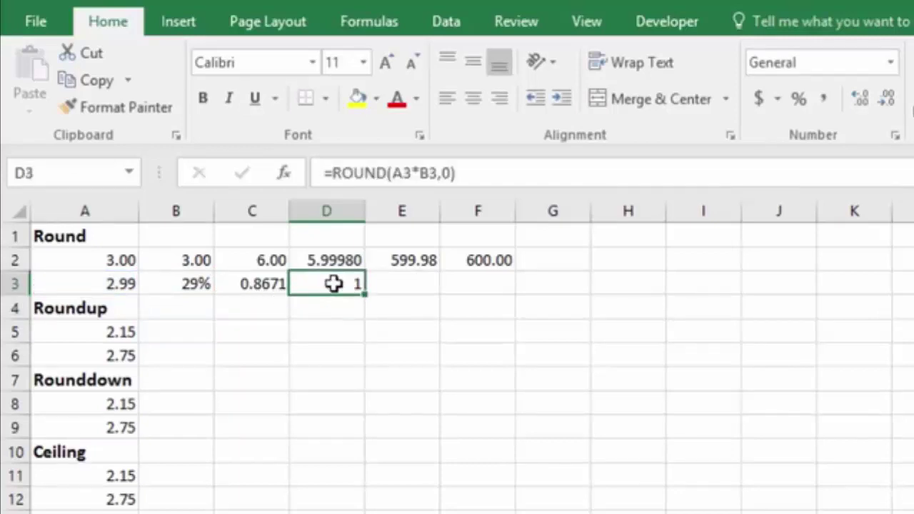
{"action": "key", "text": "F2"}
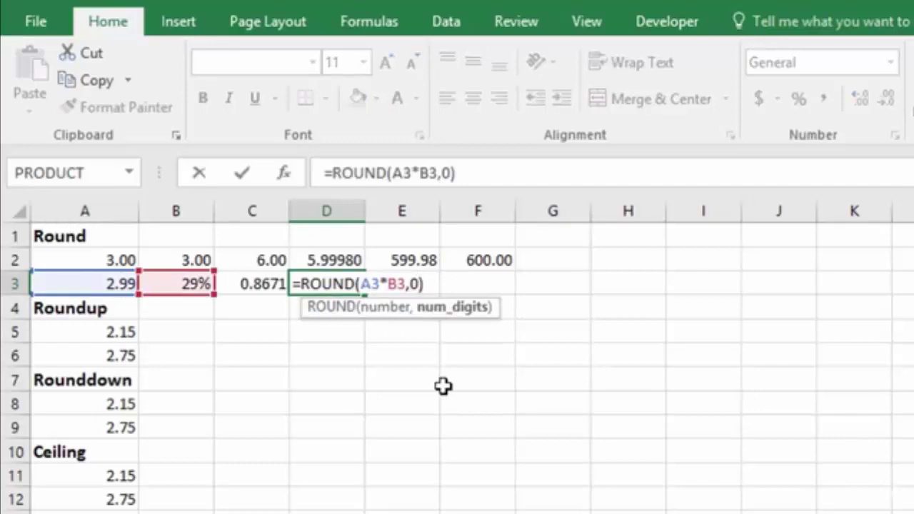
{"action": "key", "text": "BackSpace"}
{"action": "type", "text": "1"}
{"action": "key", "text": "Return"}
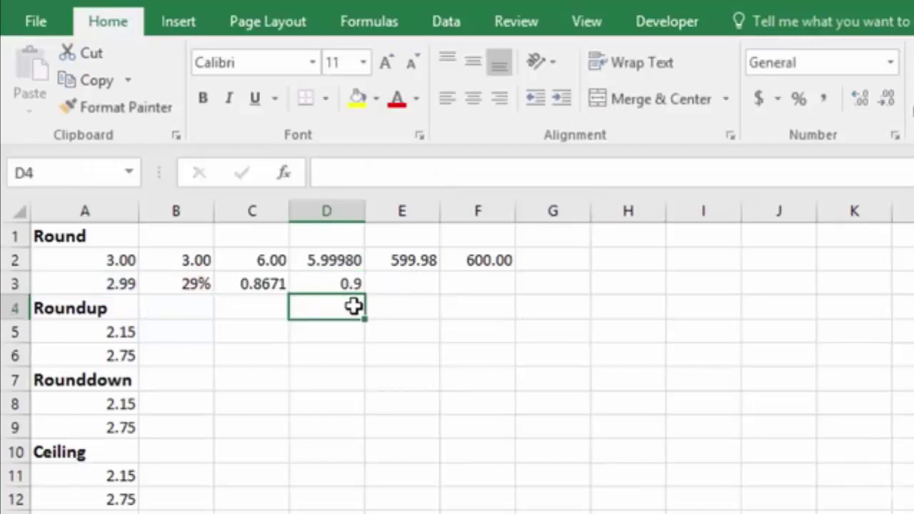
{"action": "left_click", "coordinate": [334, 283]}
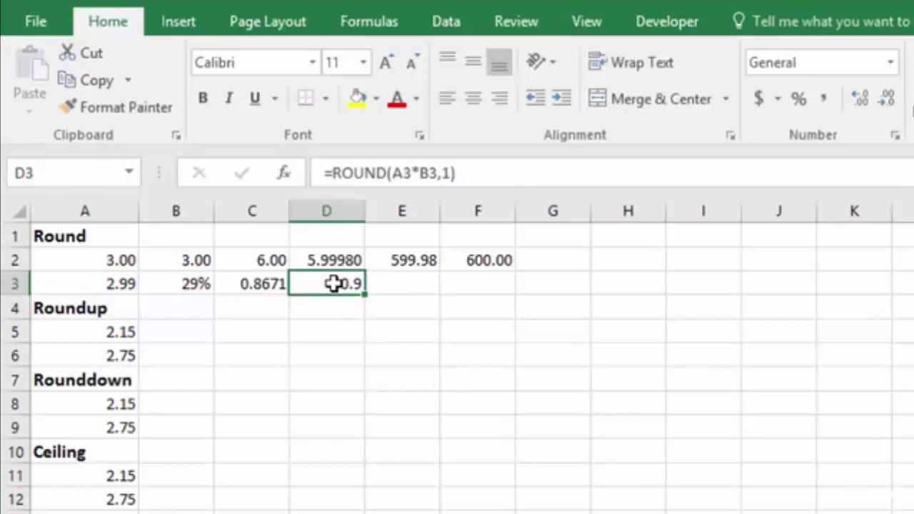
{"action": "left_click", "coordinate": [859, 96]}
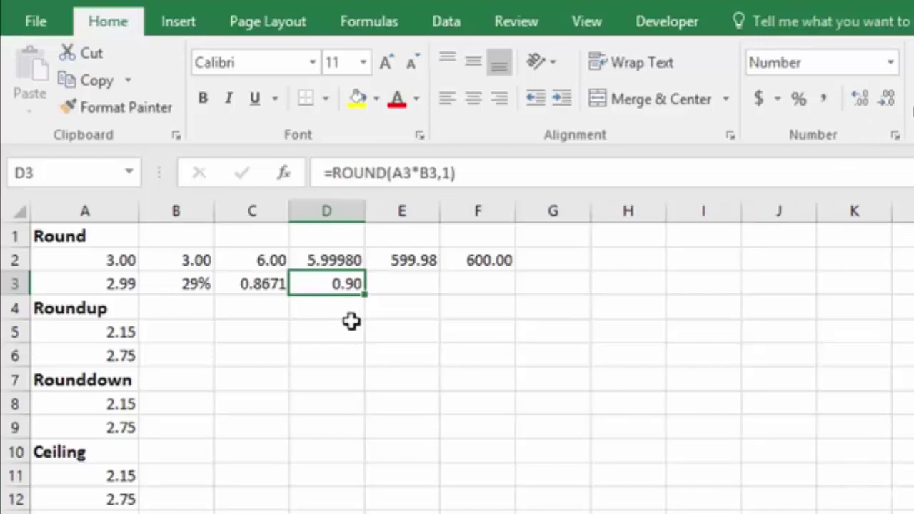
Step: Enter 245 in H2 and 565 in I2, shown with two decimals
{"action": "left_click", "coordinate": [641, 260]}
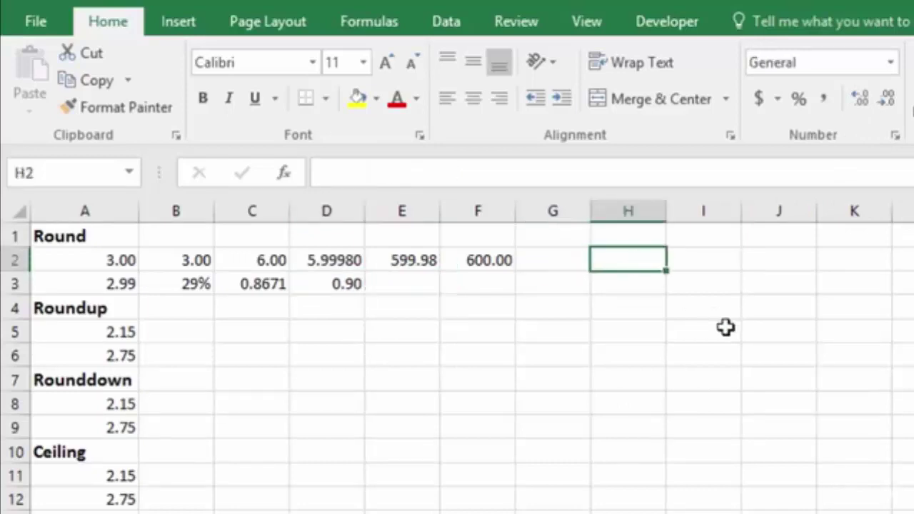
{"action": "type", "text": "245"}
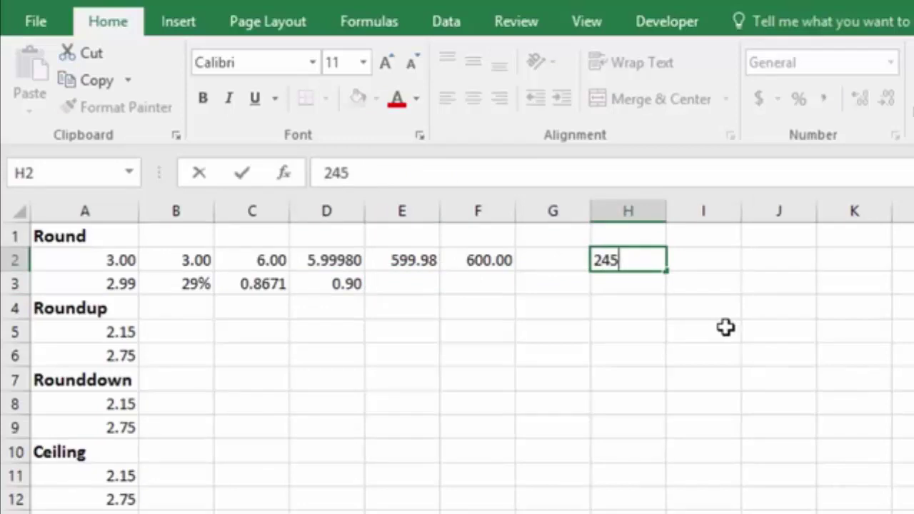
{"action": "key", "text": "Tab"}
{"action": "type", "text": "565"}
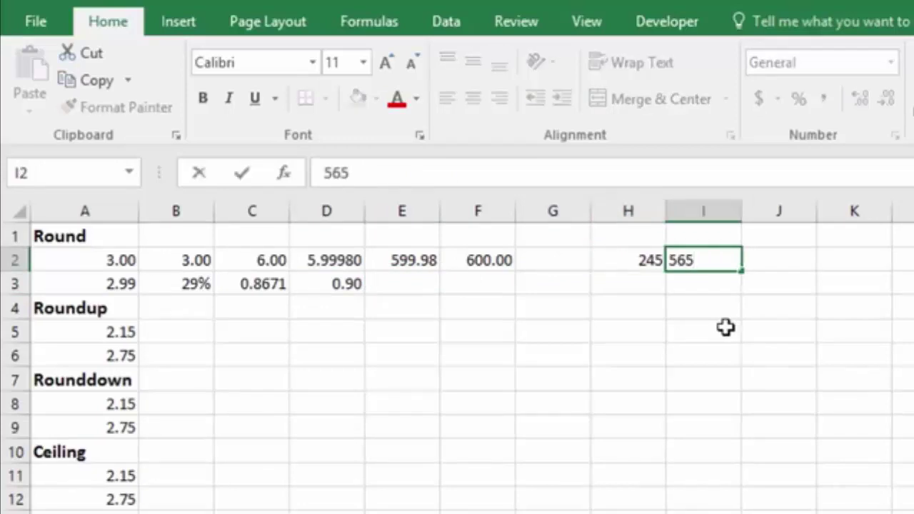
{"action": "key", "text": "Tab"}
{"action": "left_click_drag", "start_coordinate": [629, 260], "coordinate": [714, 261]}
{"action": "left_click", "coordinate": [862, 99]}
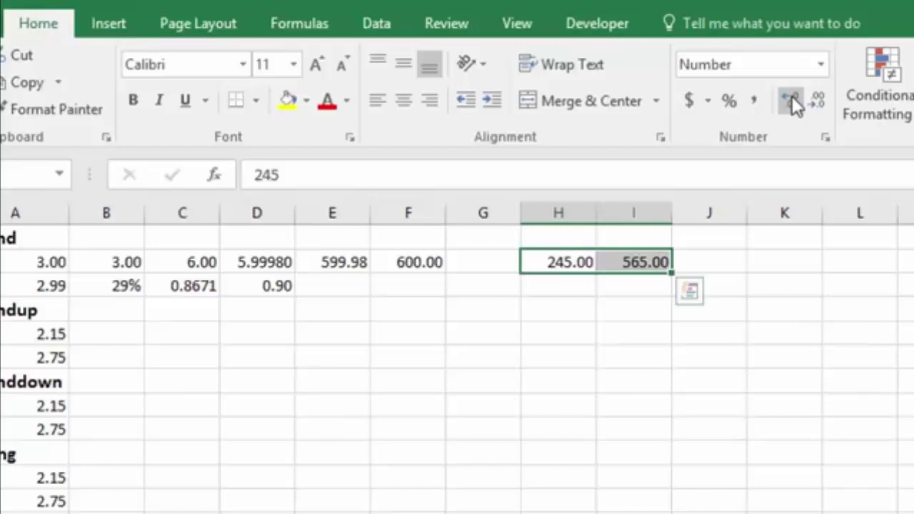
Step: Total H2 and I2 in J2 with =H2+I2, showing 810.00
{"action": "left_click", "coordinate": [708, 262]}
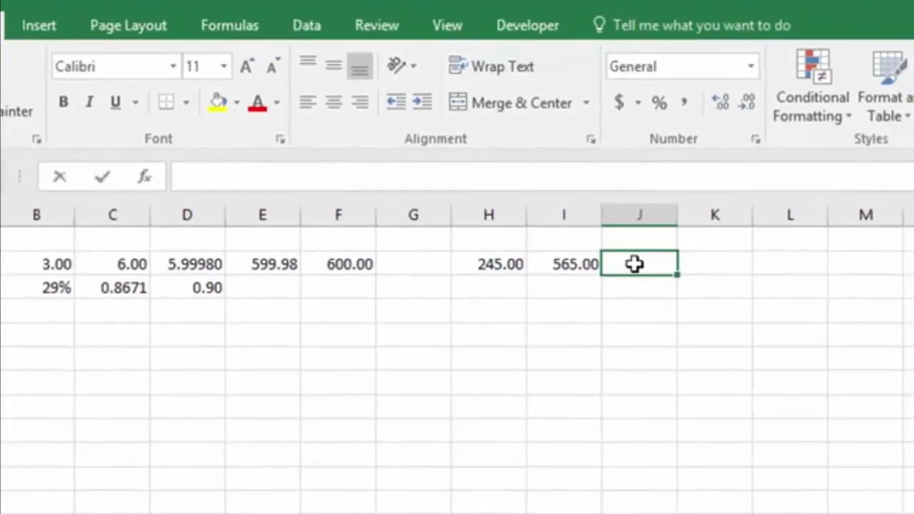
{"action": "type", "text": "="}
{"action": "left_click", "coordinate": [501, 265]}
{"action": "type", "text": "+"}
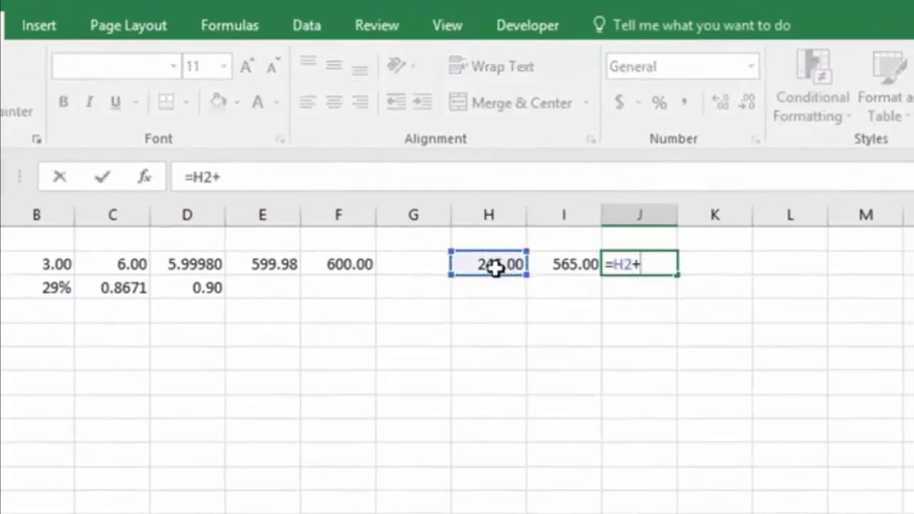
{"action": "left_click", "coordinate": [563, 263]}
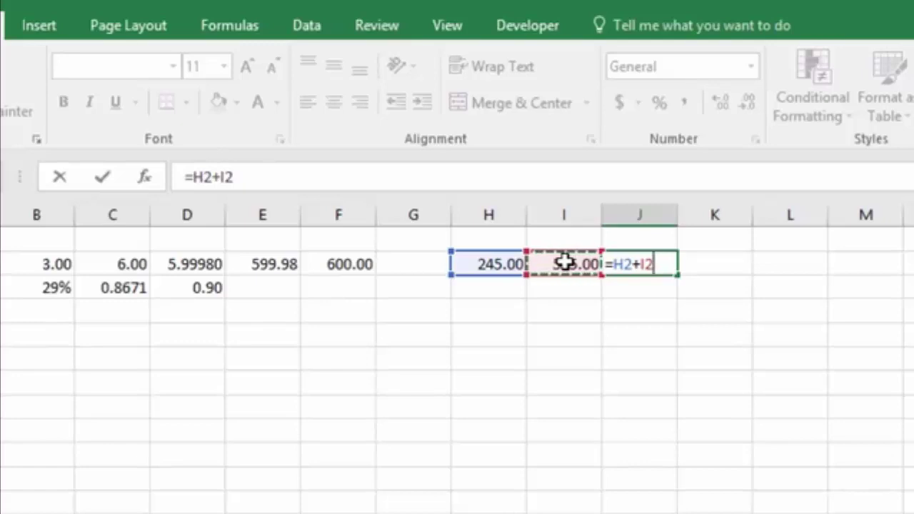
{"action": "key", "text": "Return"}
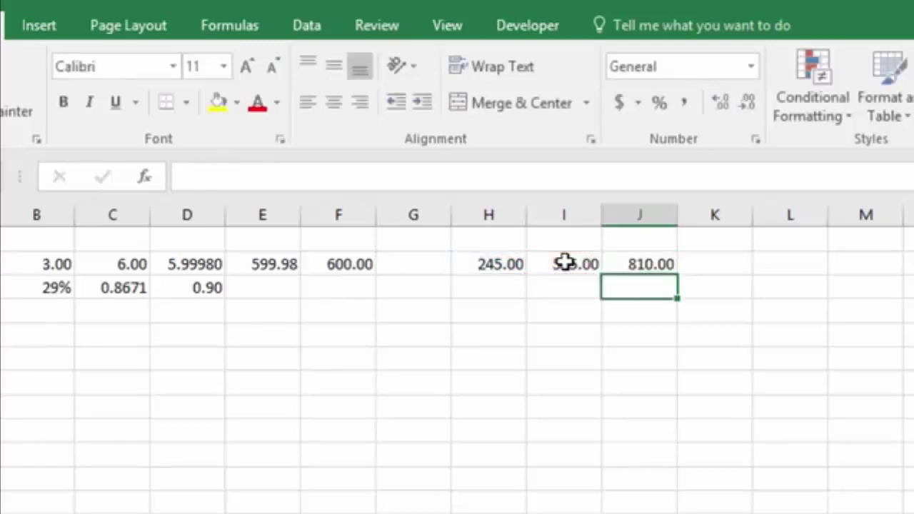
Step: Wrap J2's sum in =ROUND(H2+I2,-2), comparing it with the raw sum via undo and redo
{"action": "double_click", "coordinate": [628, 272]}
{"action": "left_click", "coordinate": [613, 265]}
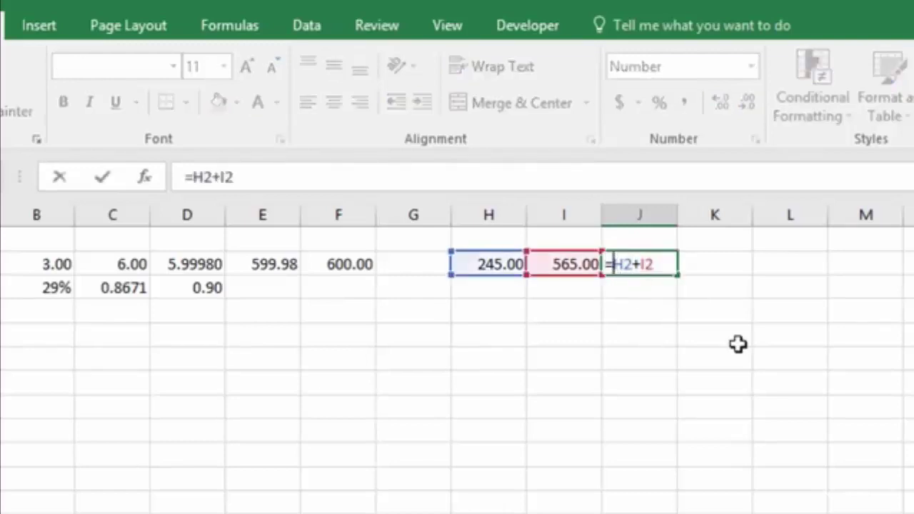
{"action": "type", "text": "roun"}
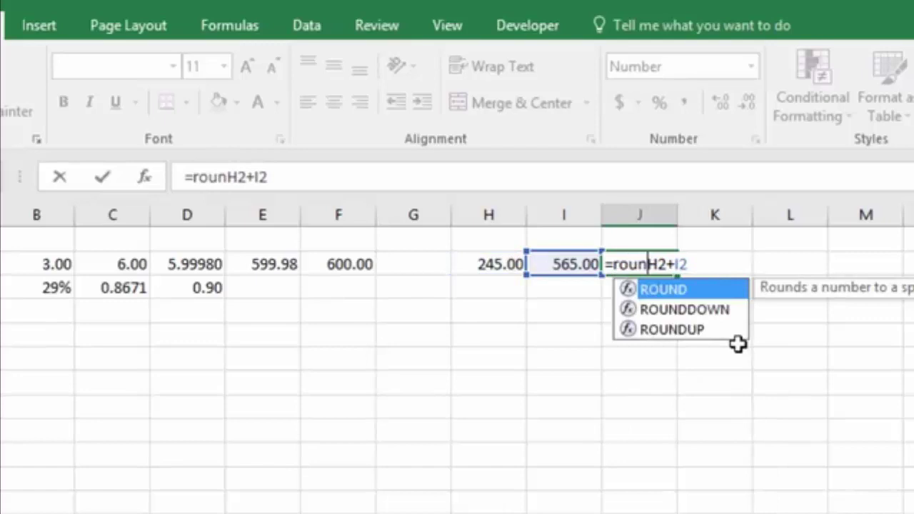
{"action": "key", "text": "Tab"}
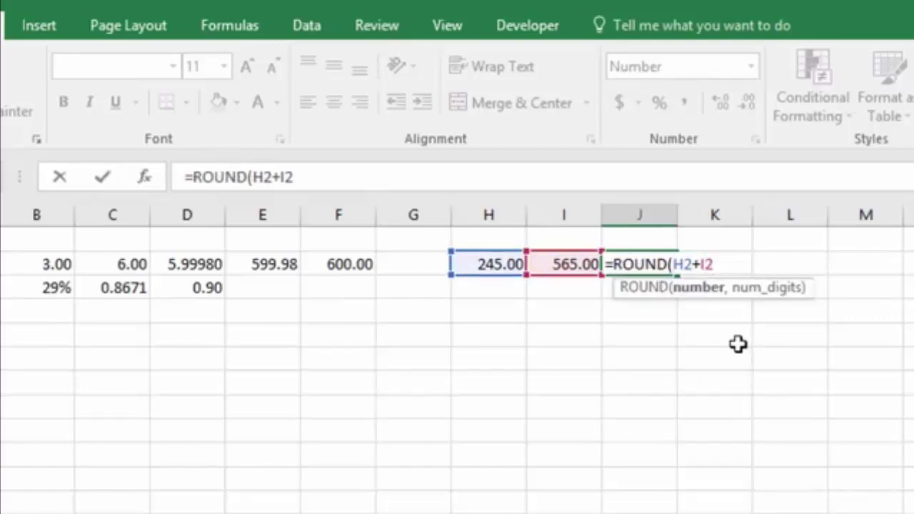
{"action": "type", "text": ","}
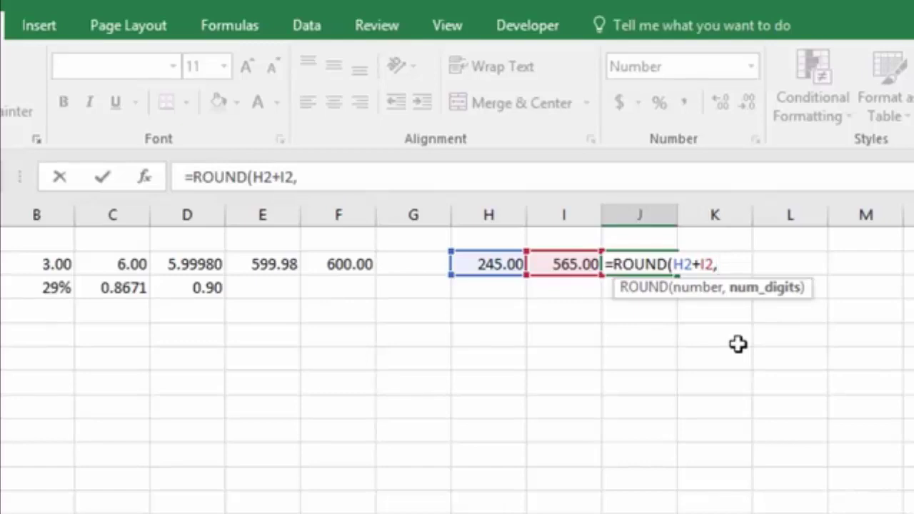
{"action": "type", "text": "-2"}
{"action": "key", "text": "Return"}
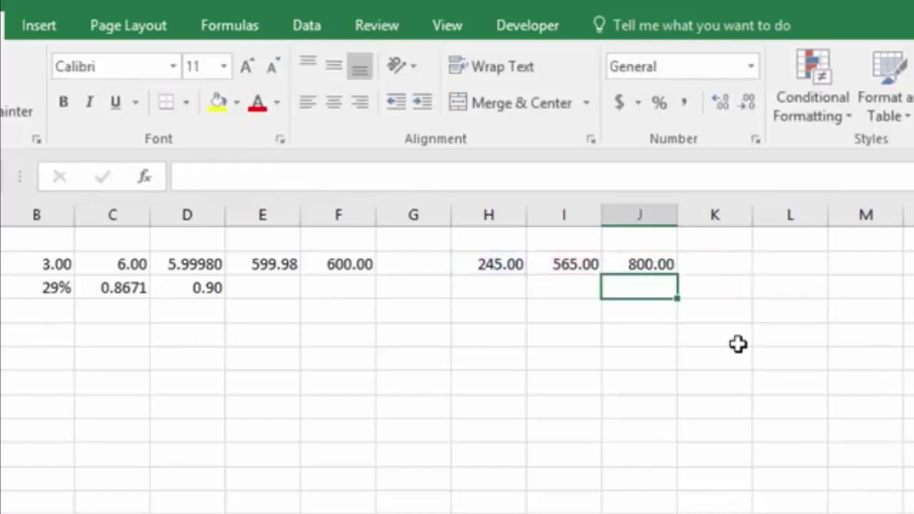
{"action": "left_click", "coordinate": [645, 262]}
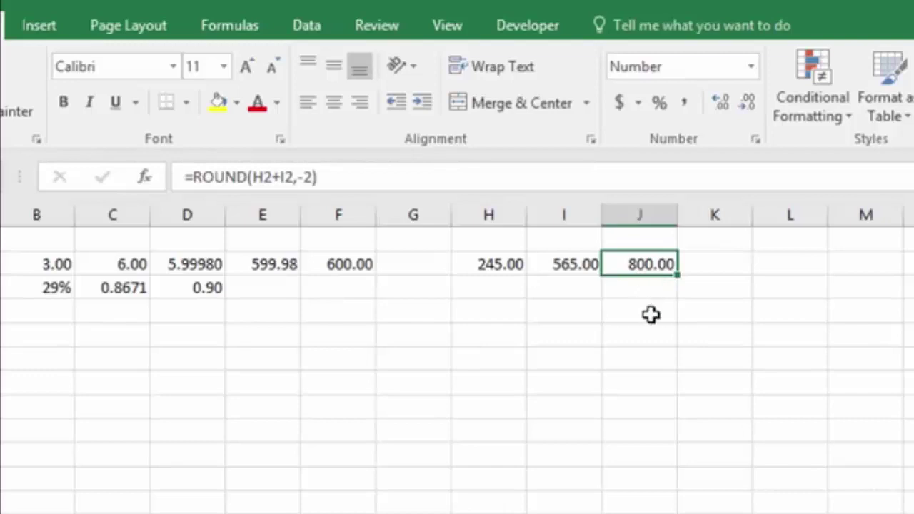
{"action": "key", "text": "ctrl+z"}
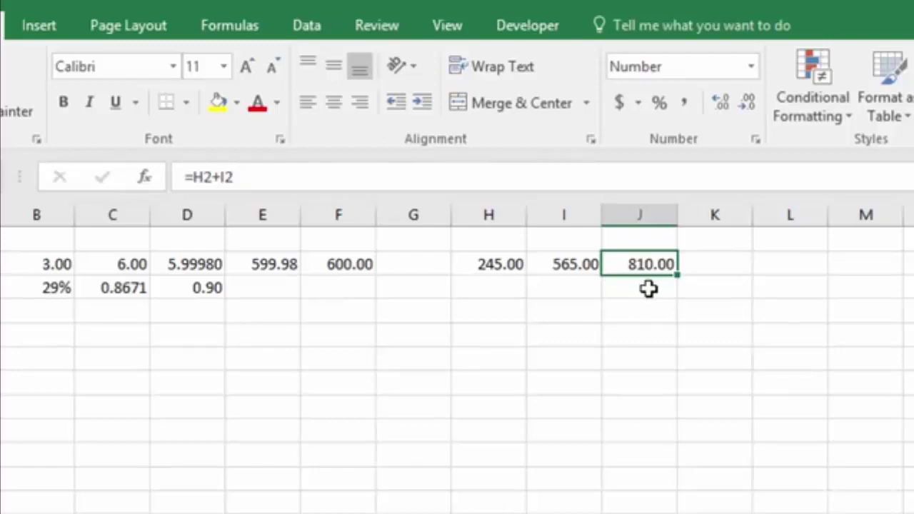
{"action": "key", "text": "ctrl+y"}
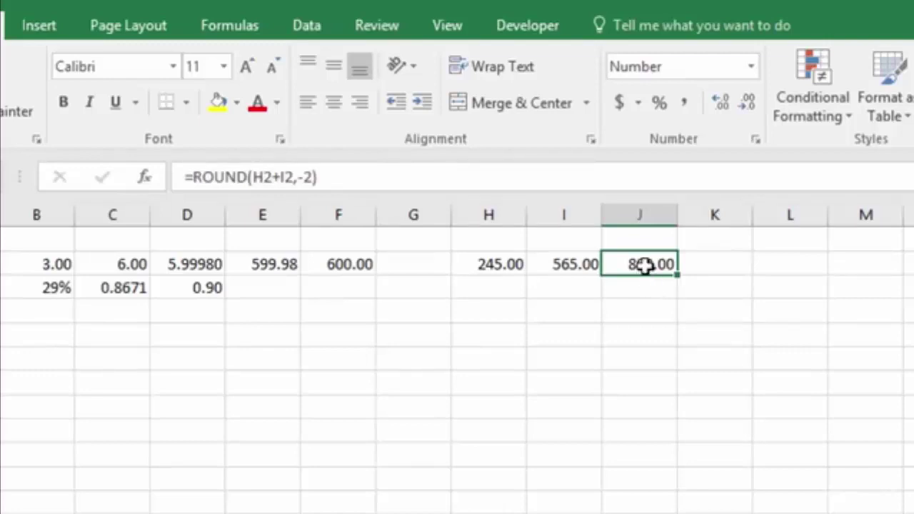
Step: Change J2's digits argument to -3 so the total rounds to thousands
{"action": "double_click", "coordinate": [645, 266]}
{"action": "left_click", "coordinate": [730, 264]}
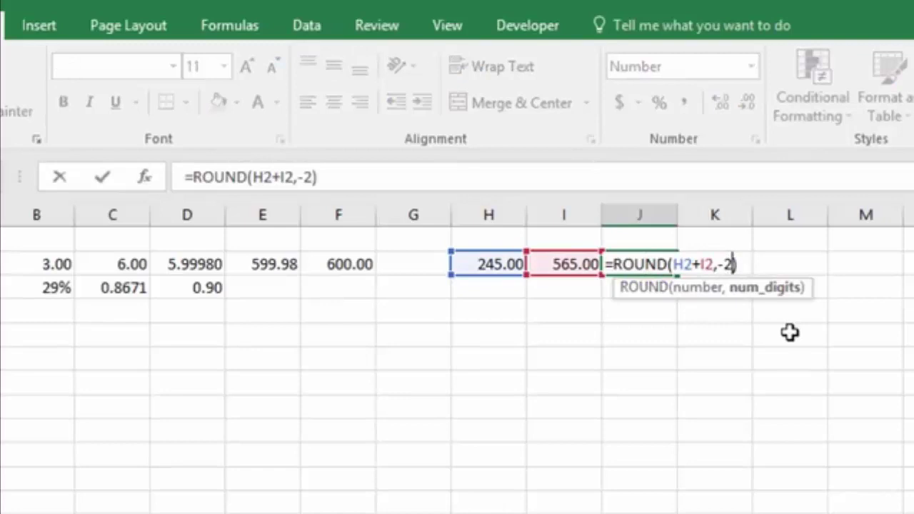
{"action": "key", "text": "BackSpace"}
{"action": "type", "text": "3"}
{"action": "key", "text": "Return"}
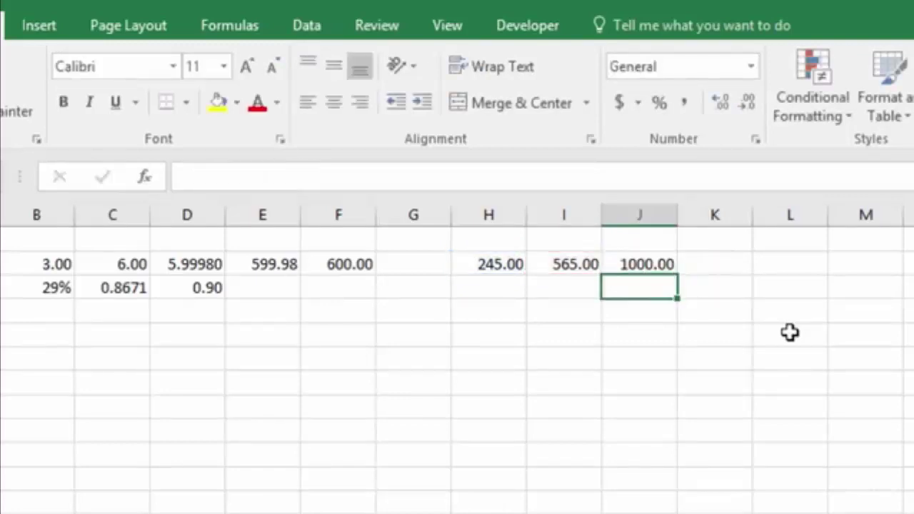
{"action": "left_click", "coordinate": [638, 263]}
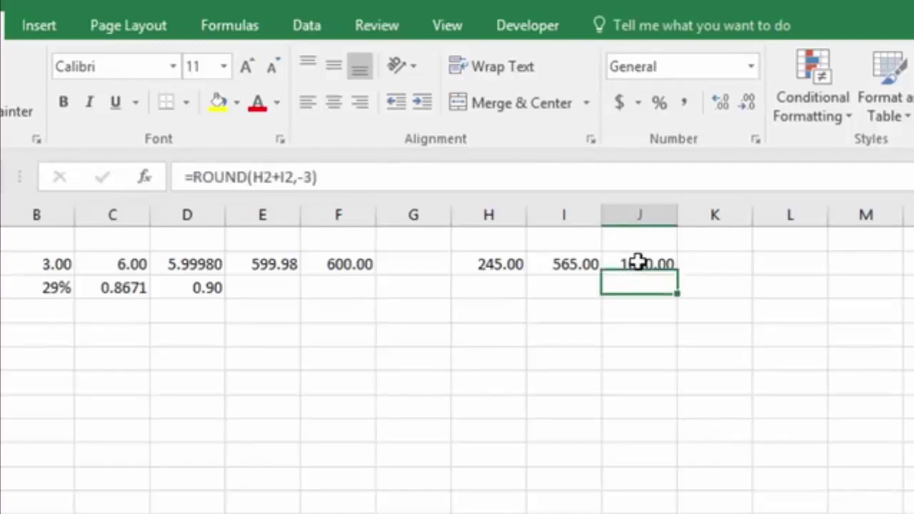
{"action": "double_click", "coordinate": [638, 263]}
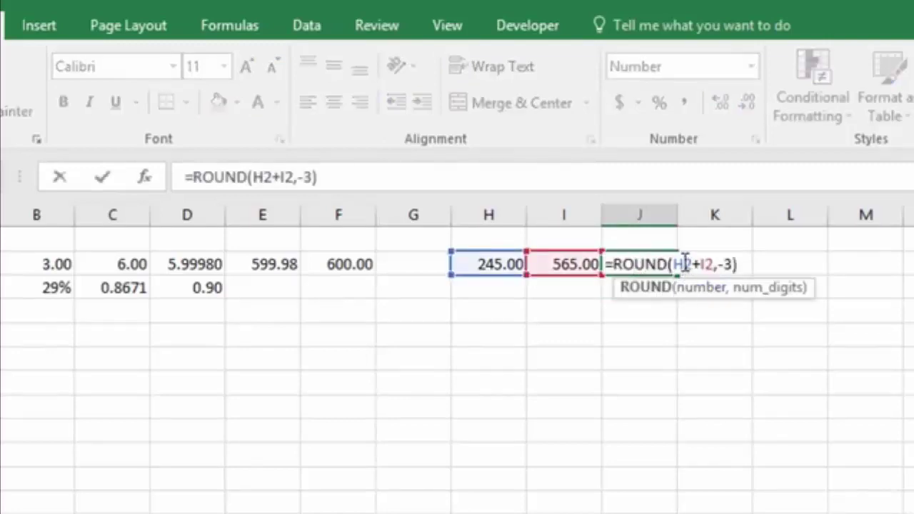
{"action": "mouse_move", "coordinate": [674, 265]}
{"action": "left_mouse_down"}
{"action": "mouse_move", "coordinate": [699, 258]}
{"action": "mouse_move", "coordinate": [683, 257]}
{"action": "left_mouse_up"}
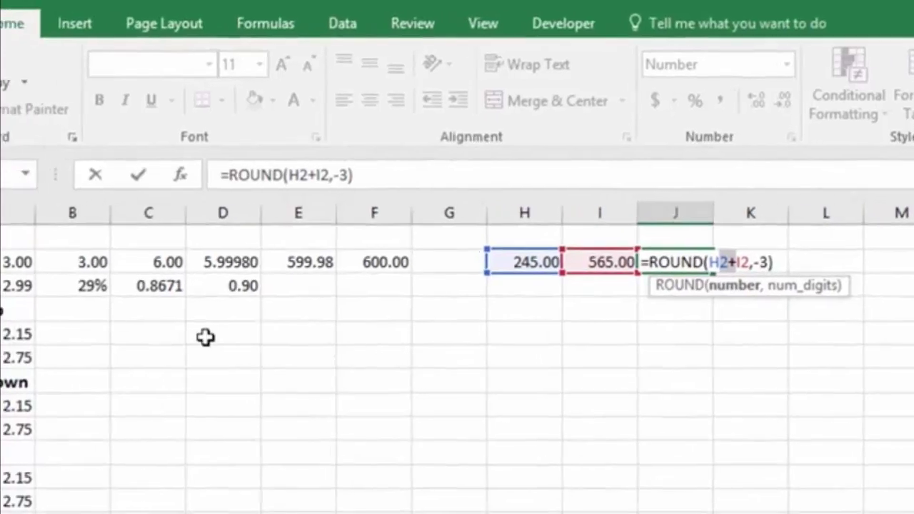
Step: Enter =ROUND(A5,0) in B5 and fill it down to B6, giving 2 and 3
{"action": "key", "text": "Return"}
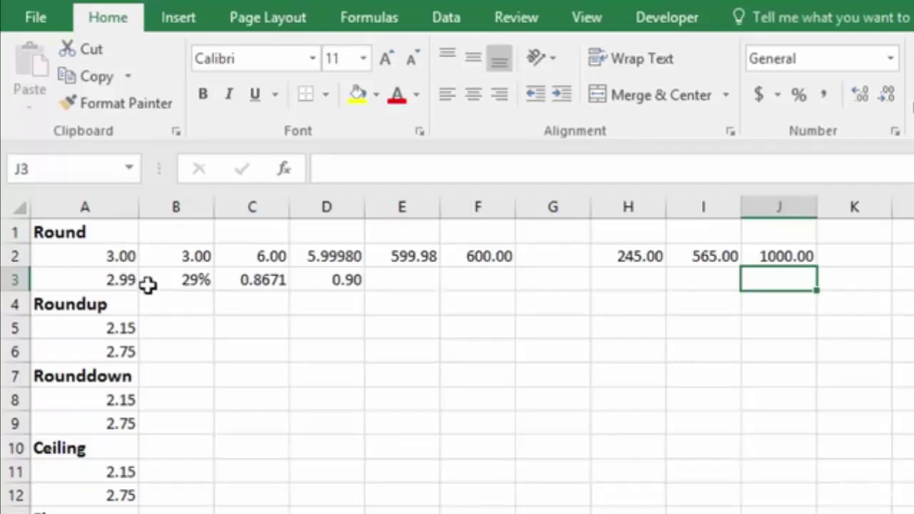
{"action": "left_click", "coordinate": [172, 328]}
{"action": "type", "text": "=ro"}
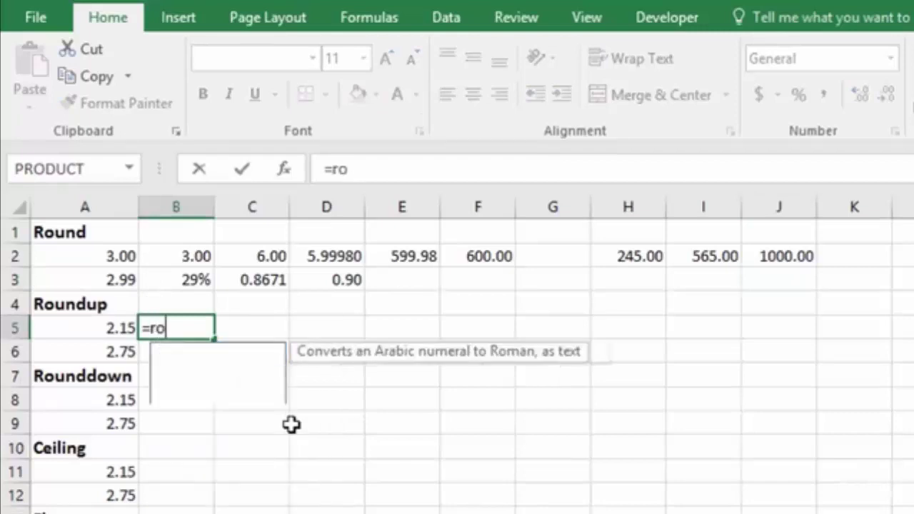
{"action": "type", "text": "und"}
{"action": "key", "text": "Tab"}
{"action": "left_click", "coordinate": [96, 329]}
{"action": "type", "text": ",0"}
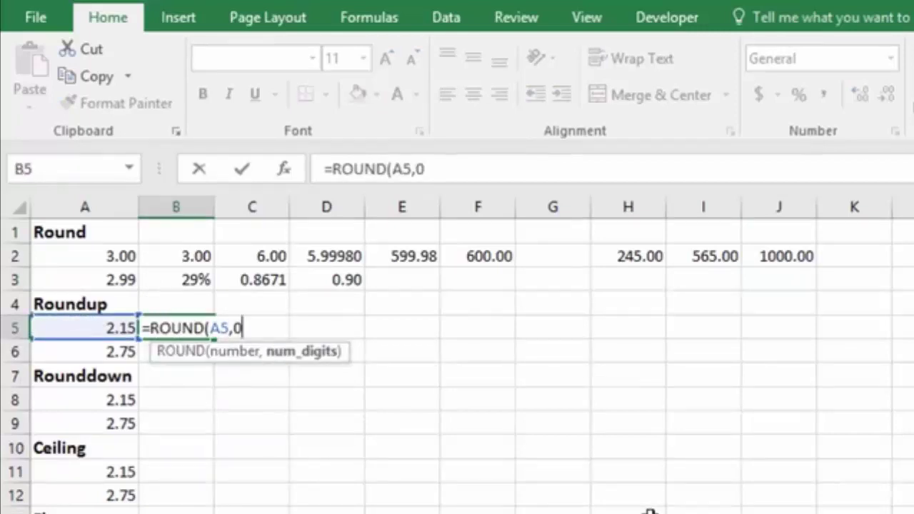
{"action": "key", "text": "Return"}
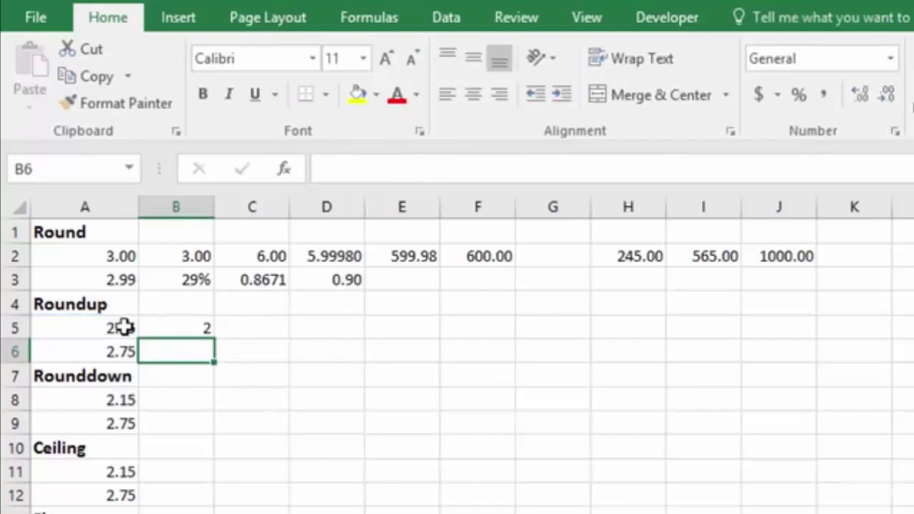
{"action": "left_click", "coordinate": [179, 326]}
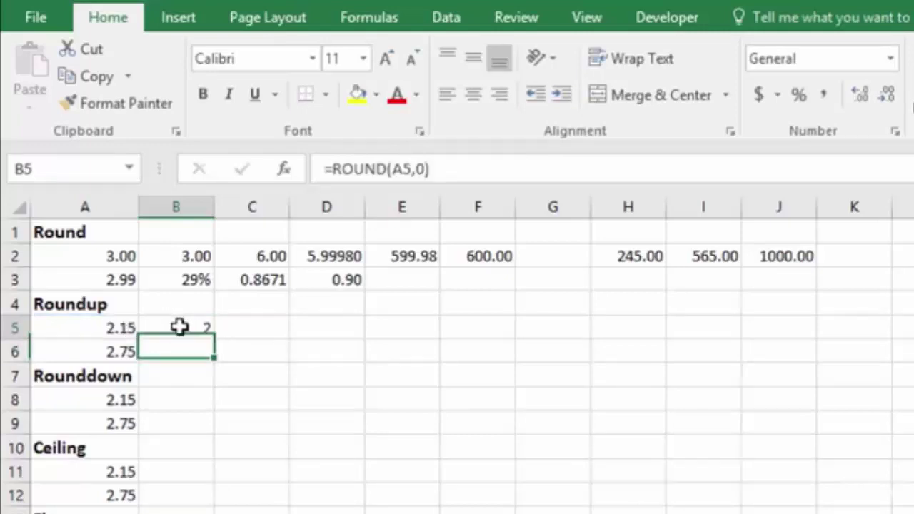
{"action": "left_click_drag", "start_coordinate": [214, 341], "coordinate": [214, 362]}
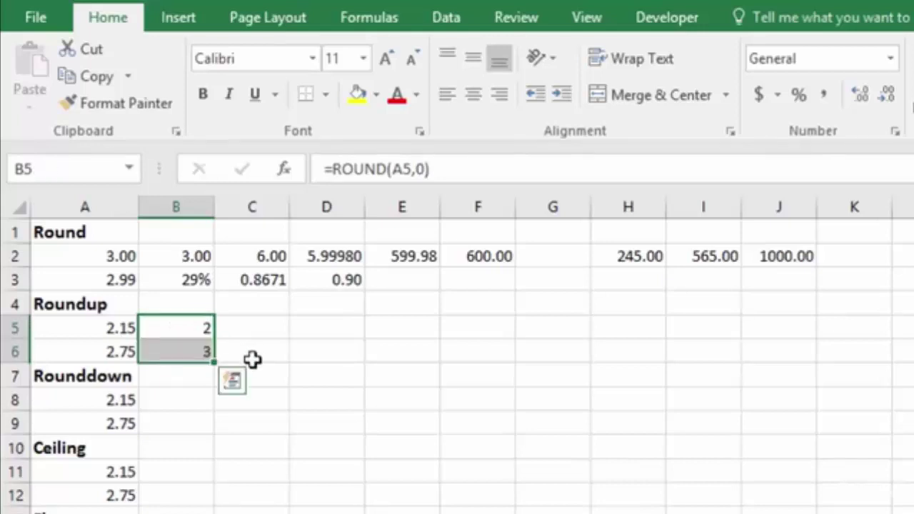
Step: Change B5 to =ROUNDUP(A5,0) and fill it down to B6
{"action": "double_click", "coordinate": [171, 328]}
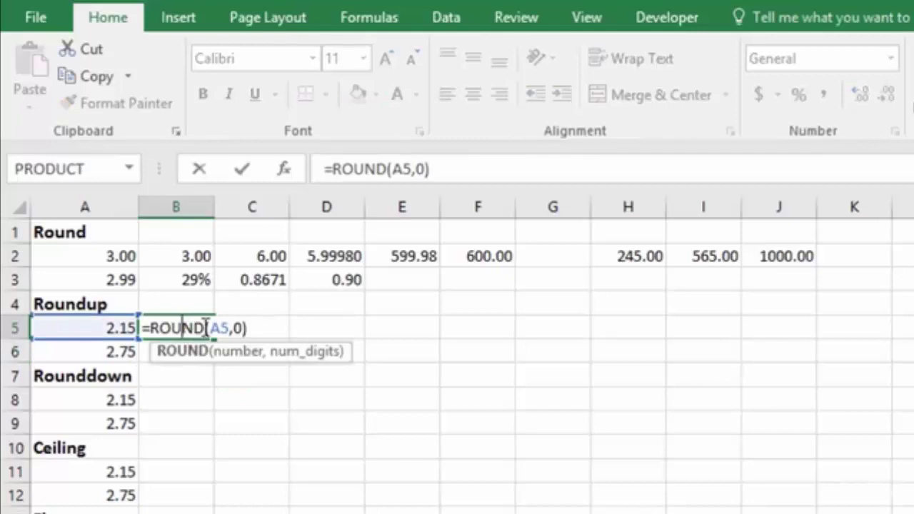
{"action": "left_click", "coordinate": [206, 327]}
{"action": "type", "text": "up"}
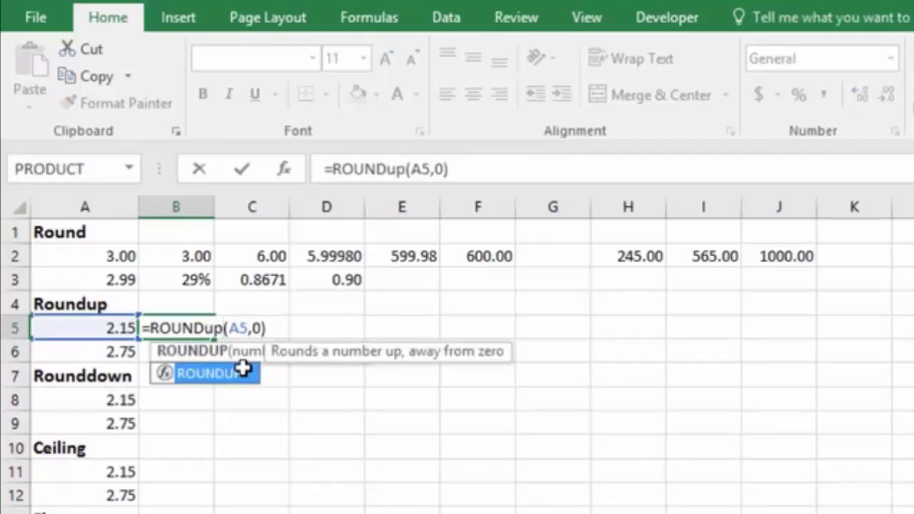
{"action": "key", "text": "ctrl+Return"}
{"action": "left_click_drag", "start_coordinate": [213, 340], "coordinate": [212, 357]}
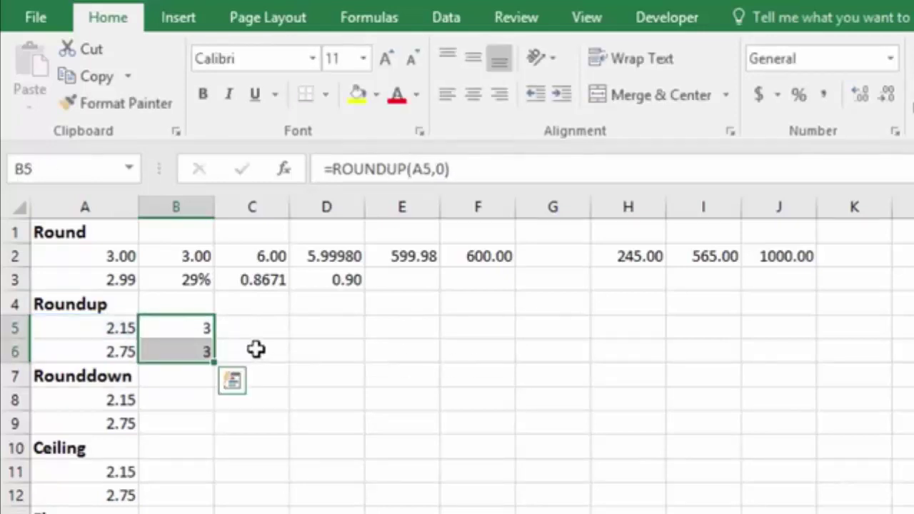
{"action": "key", "text": "shift+Up"}
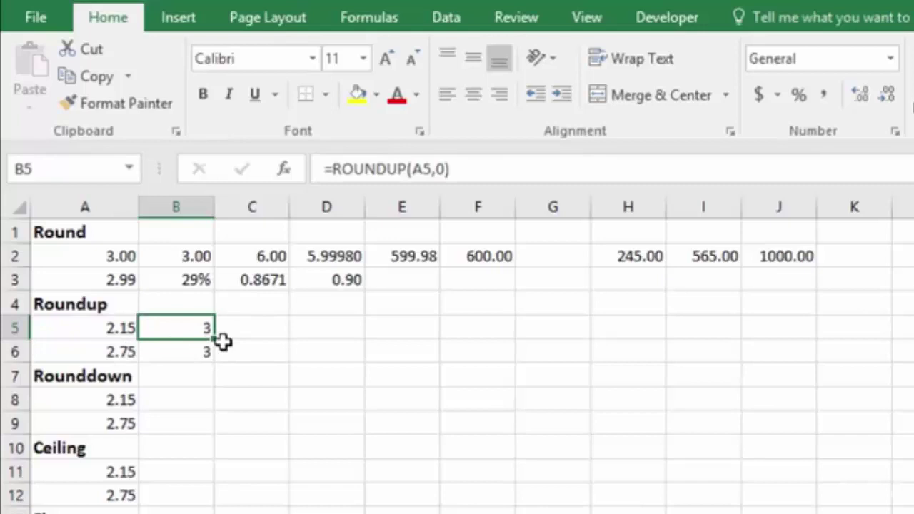
Step: Format B5:B6 with two decimal places so both read 3.00
{"action": "left_click_drag", "start_coordinate": [217, 341], "coordinate": [188, 349]}
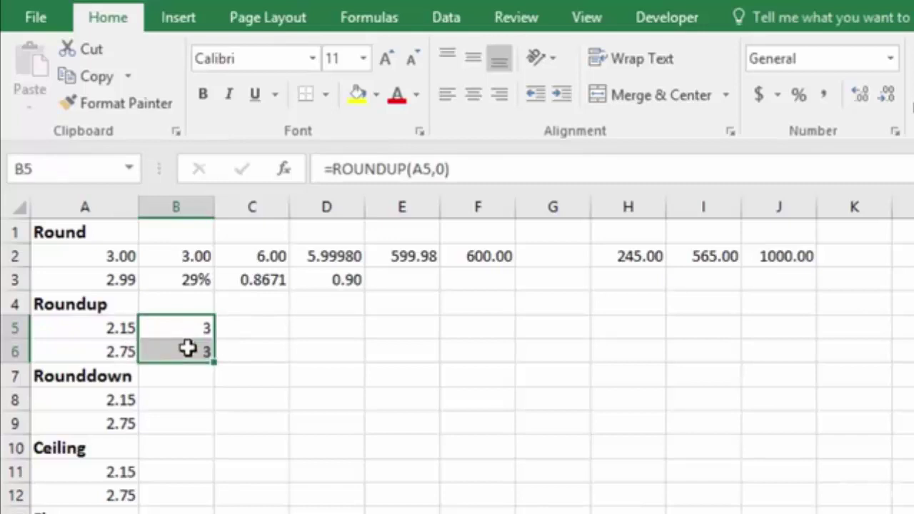
{"action": "left_click", "coordinate": [864, 98]}
{"action": "left_click", "coordinate": [888, 97]}
{"action": "left_click", "coordinate": [887, 97]}
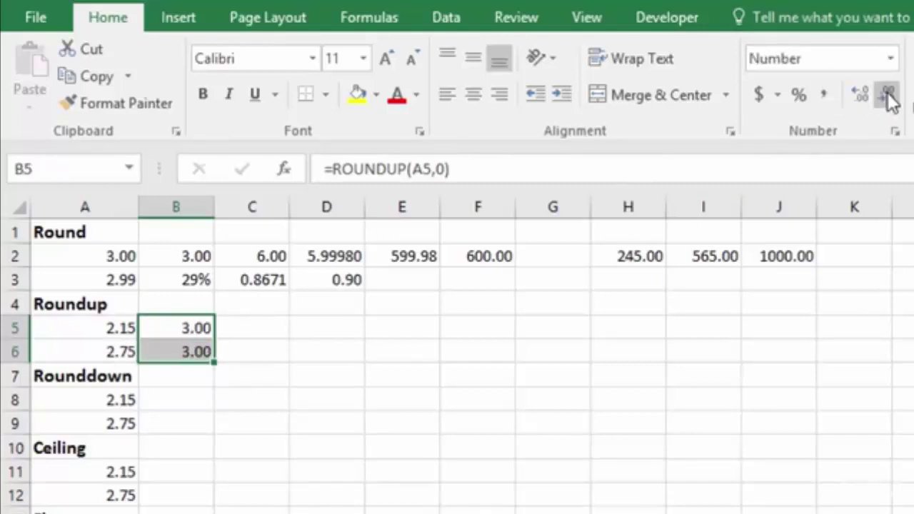
{"action": "key", "text": "Right"}
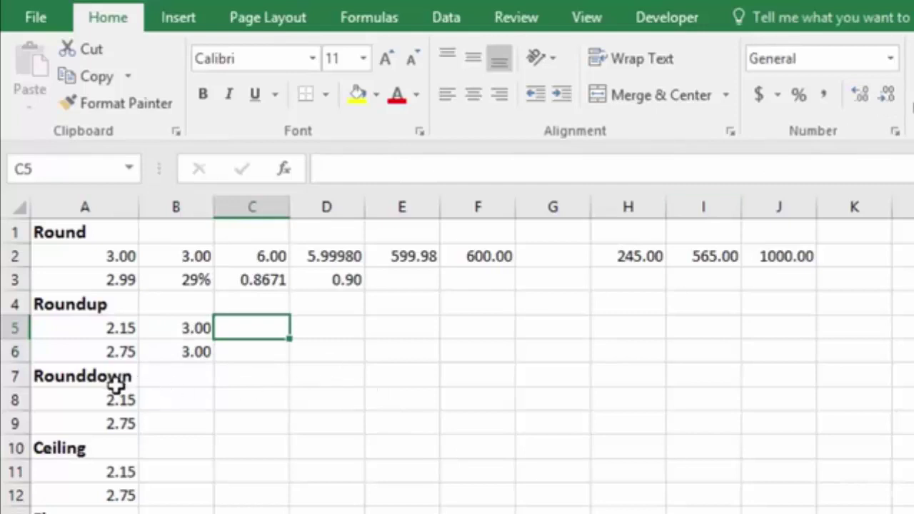
Step: Enter =ROUNDDOWN(A8,0) in B8 under the Rounddown heading
{"action": "left_click", "coordinate": [187, 379]}
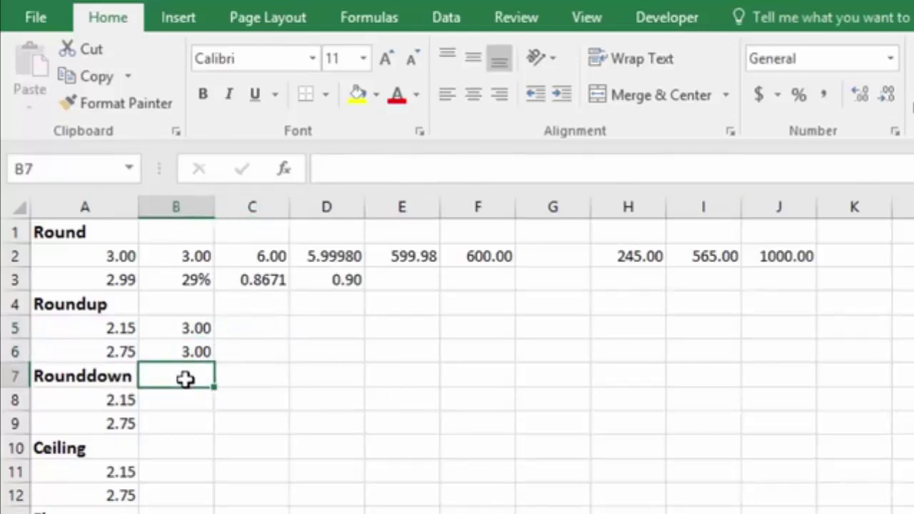
{"action": "key", "text": "Down"}
{"action": "type", "text": "=roun"}
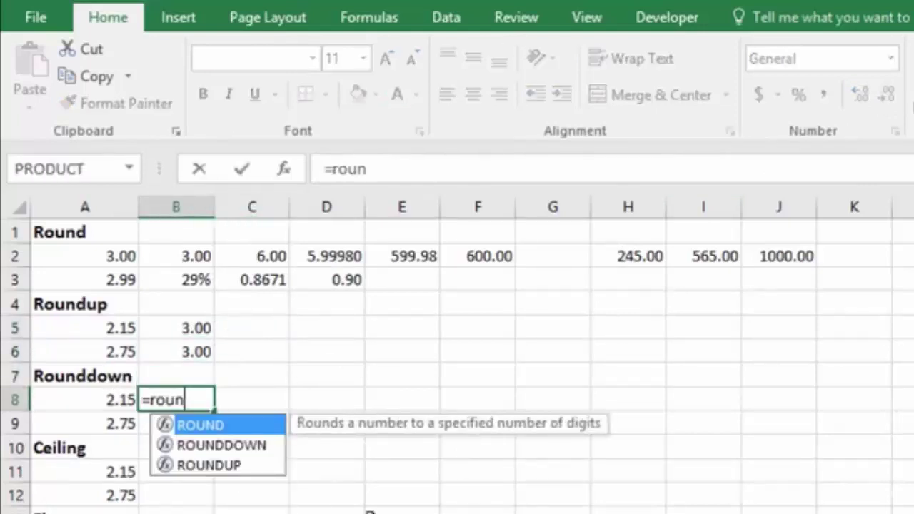
{"action": "key", "text": "Down"}
{"action": "key", "text": "Tab"}
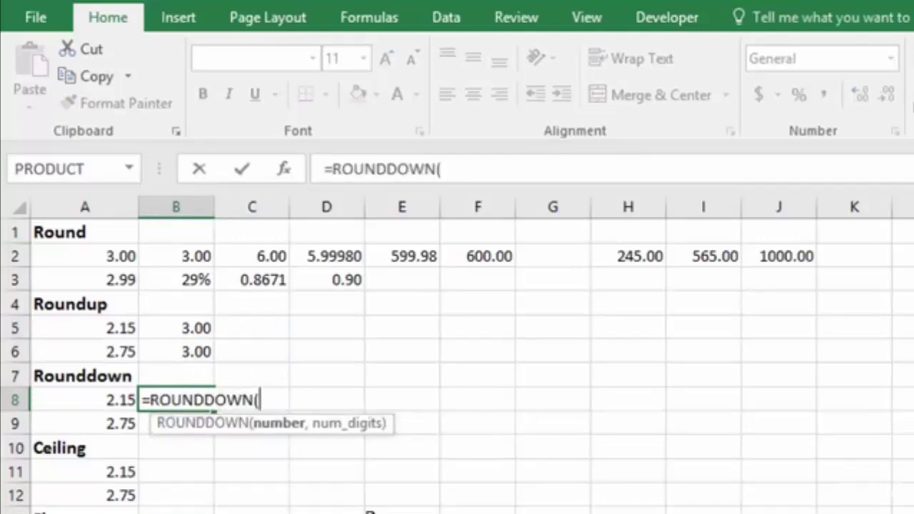
{"action": "left_click", "coordinate": [114, 404]}
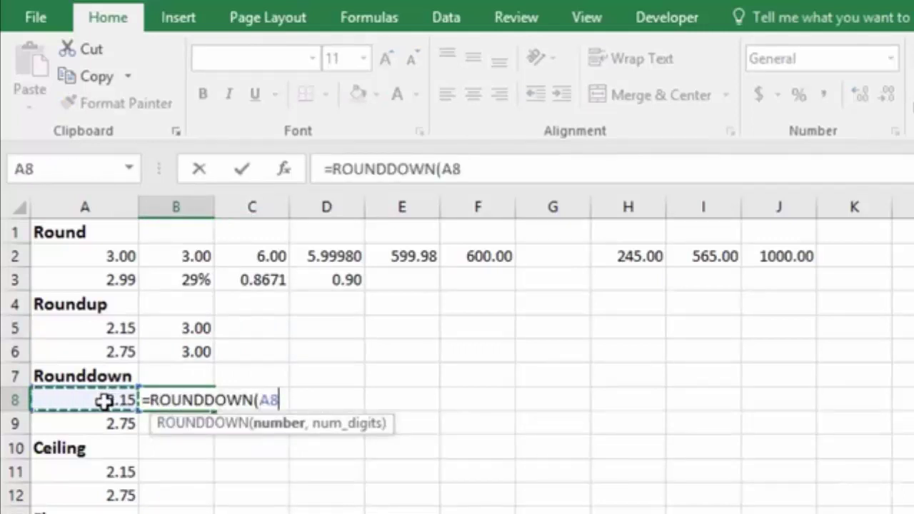
{"action": "type", "text": ","}
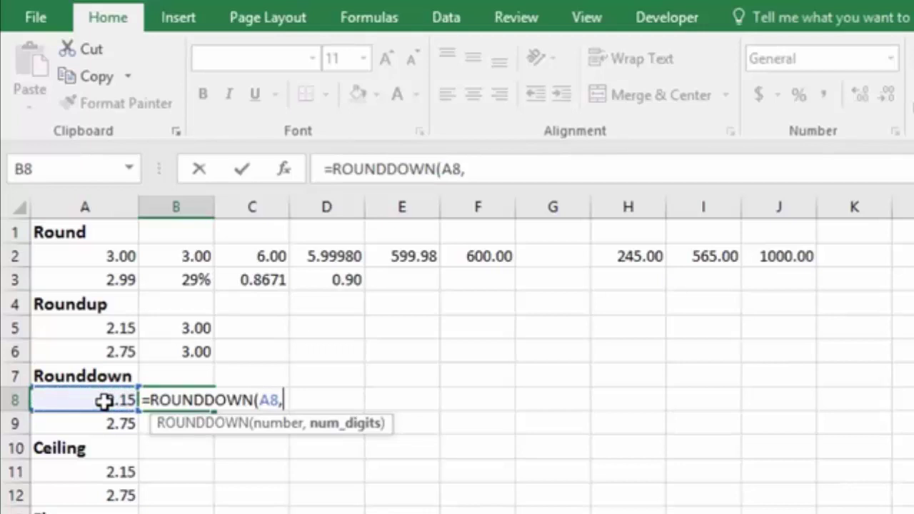
{"action": "type", "text": "0"}
{"action": "key", "text": "Return"}
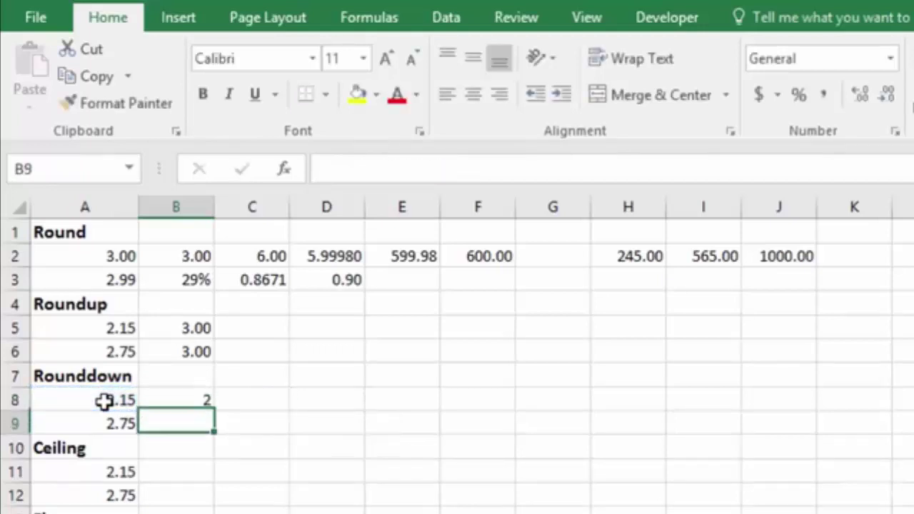
Step: Fill the ROUNDDOWN formula down to B9 and show B8:B9 with two decimals
{"action": "left_click", "coordinate": [185, 390]}
{"action": "left_click_drag", "start_coordinate": [212, 414], "coordinate": [212, 425]}
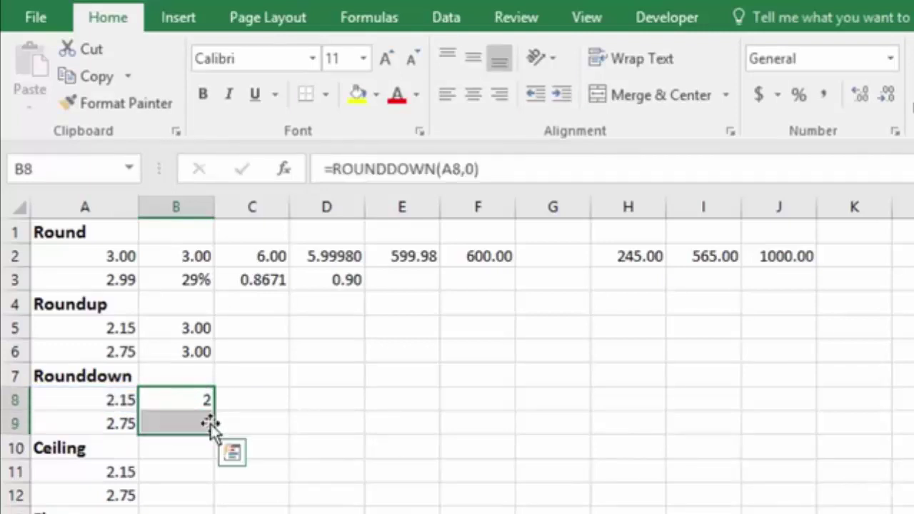
{"action": "left_click", "coordinate": [241, 402]}
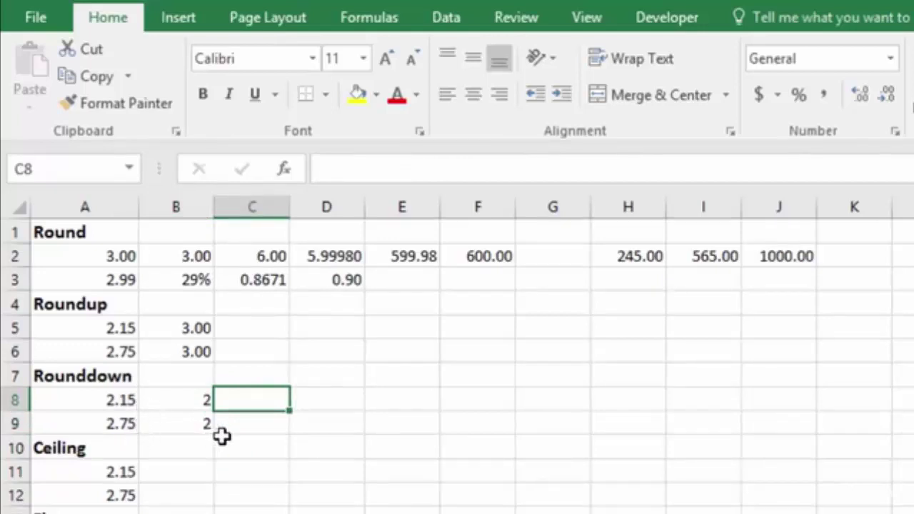
{"action": "left_click_drag", "start_coordinate": [197, 400], "coordinate": [196, 420]}
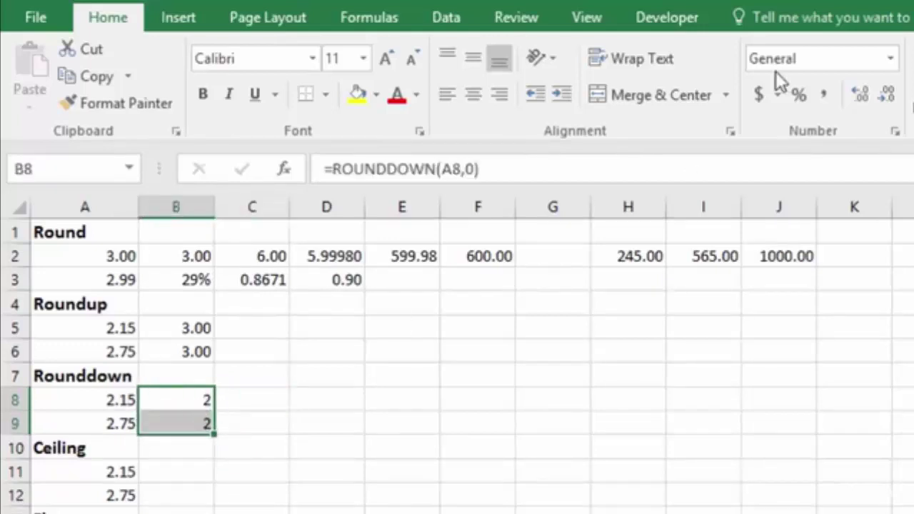
{"action": "left_click", "coordinate": [861, 96]}
{"action": "left_click", "coordinate": [861, 96]}
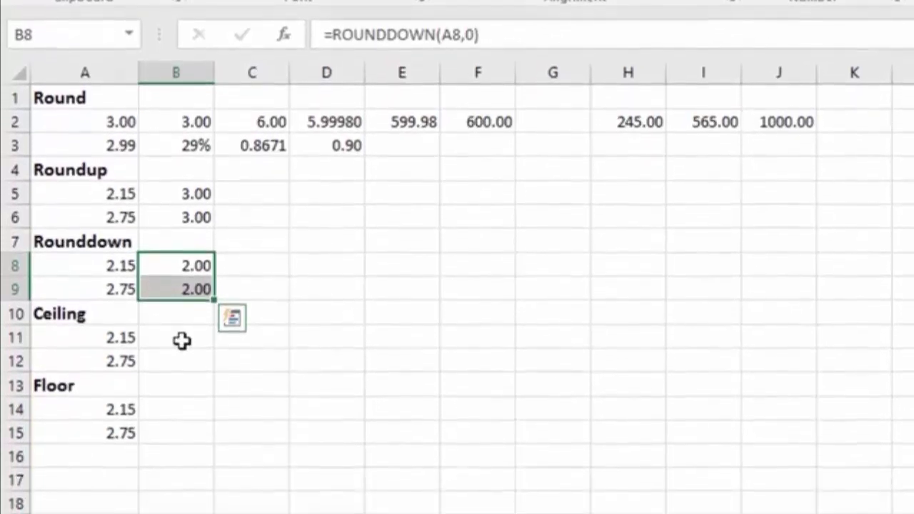
Step: Enter a CEILING formula in B11 on A11 with significance 5
{"action": "left_click", "coordinate": [185, 380]}
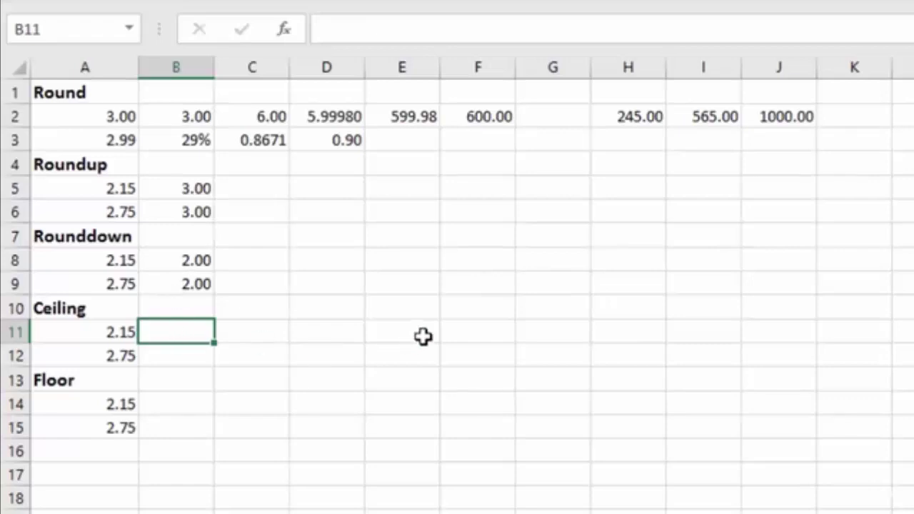
{"action": "type", "text": "="}
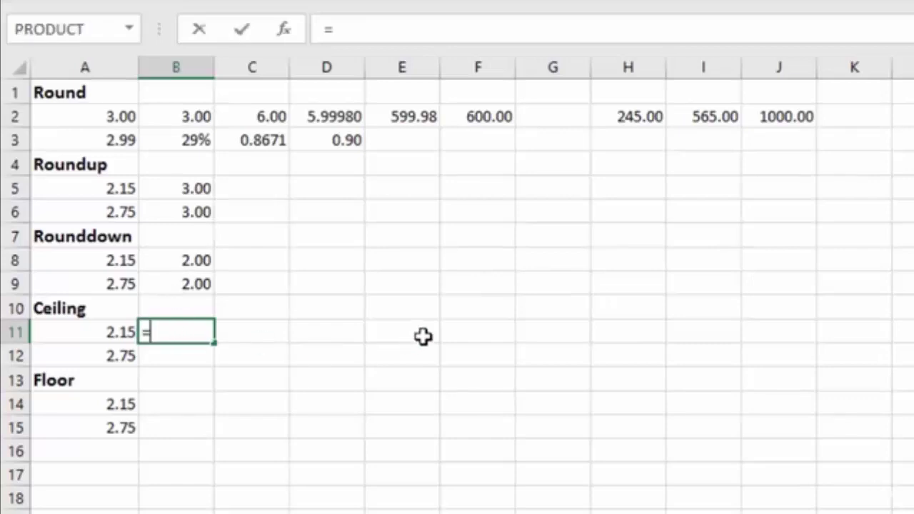
{"action": "type", "text": "ce"}
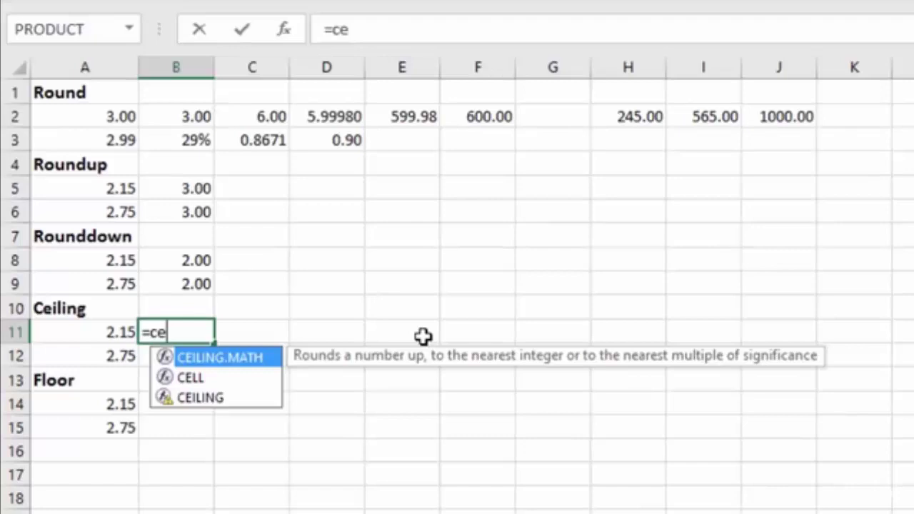
{"action": "key", "text": "Down"}
{"action": "key", "text": "Down"}
{"action": "key", "text": "Tab"}
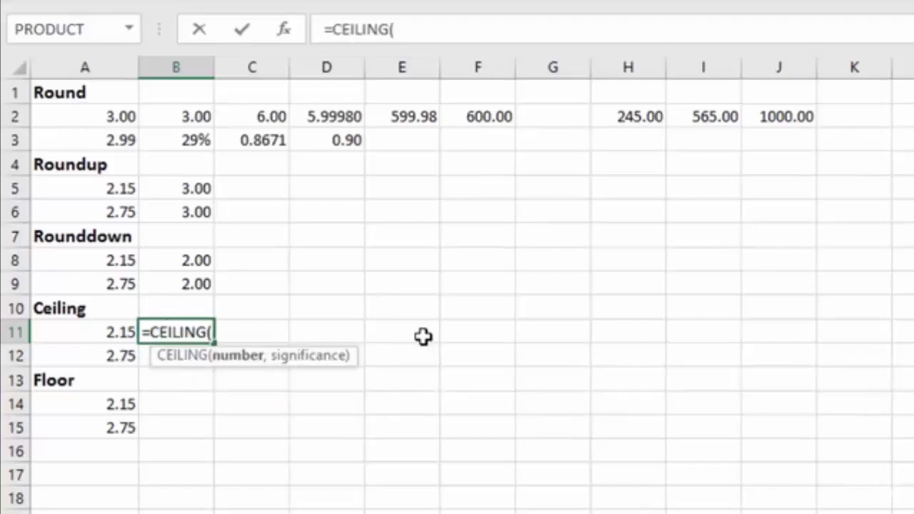
{"action": "left_click", "coordinate": [111, 340]}
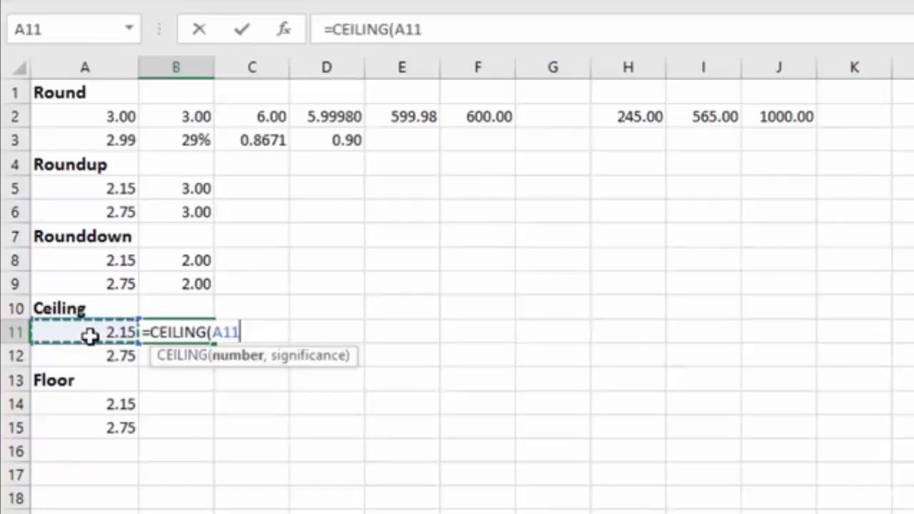
{"action": "type", "text": ",5"}
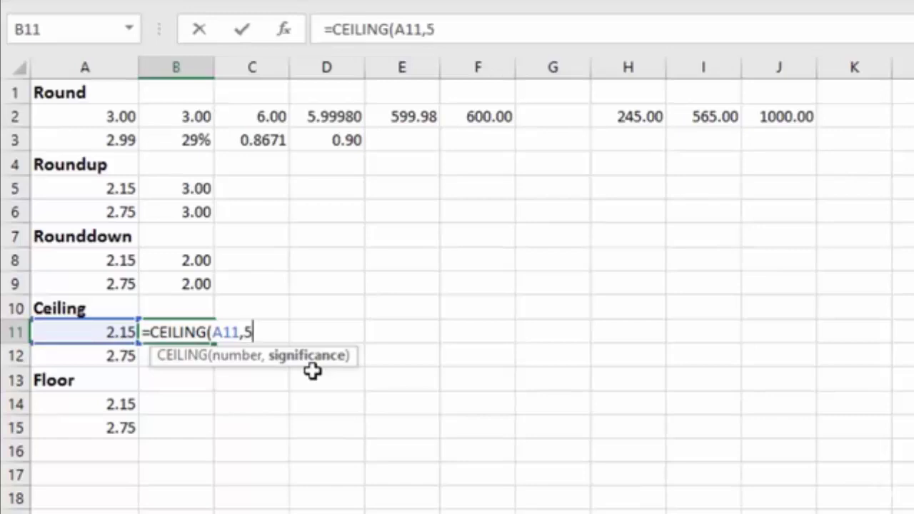
{"action": "key", "text": "Return"}
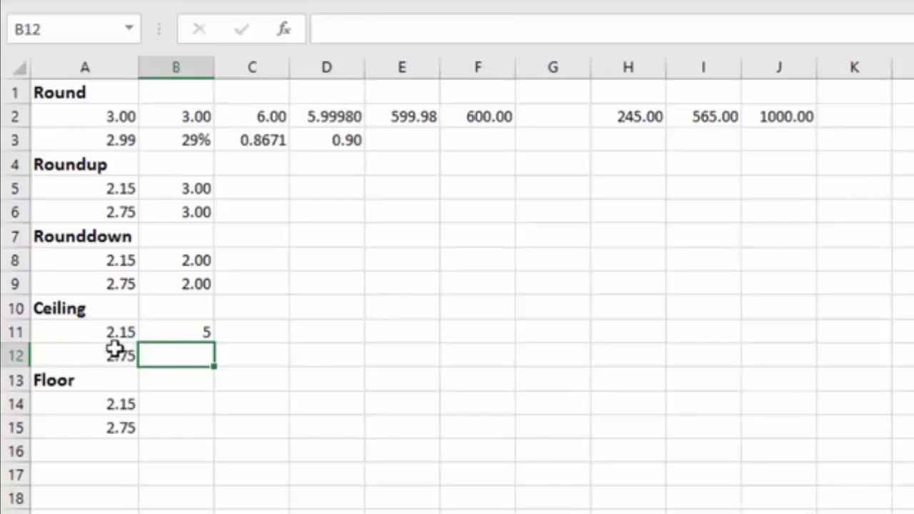
Step: Change B11's CEILING significance from 5 to 1
{"action": "left_click", "coordinate": [175, 331]}
{"action": "double_click", "coordinate": [179, 332]}
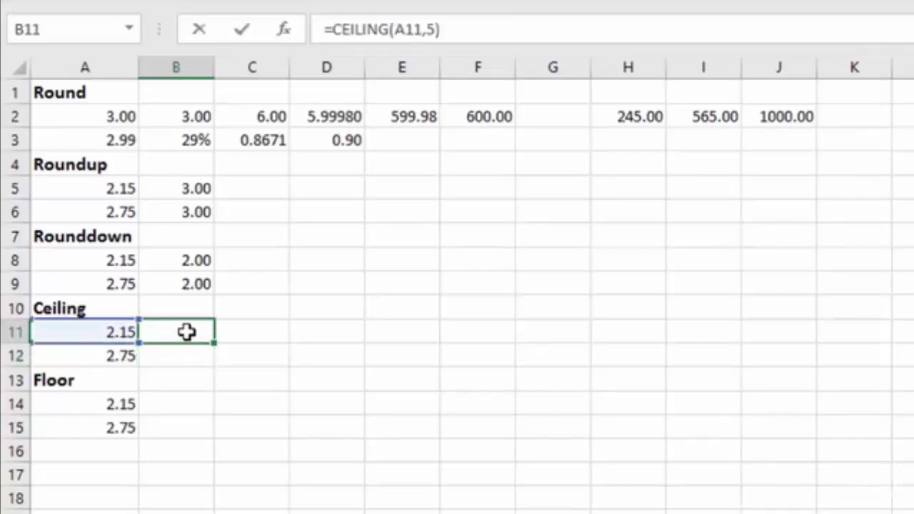
{"action": "left_click", "coordinate": [252, 332]}
{"action": "key", "text": "BackSpace"}
{"action": "type", "text": "1"}
{"action": "key", "text": "Return"}
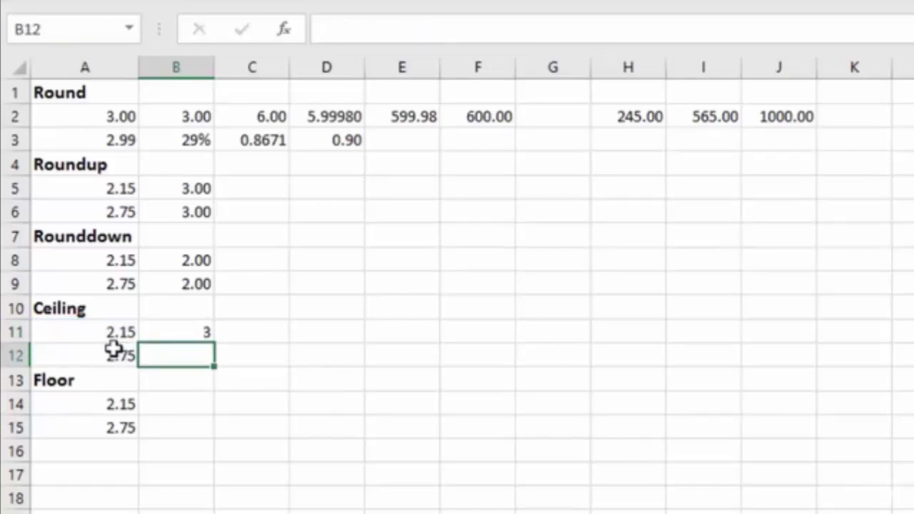
Step: Set the significance to 0.5 and fill =CEILING(A11,0.5) down to B12
{"action": "double_click", "coordinate": [184, 334]}
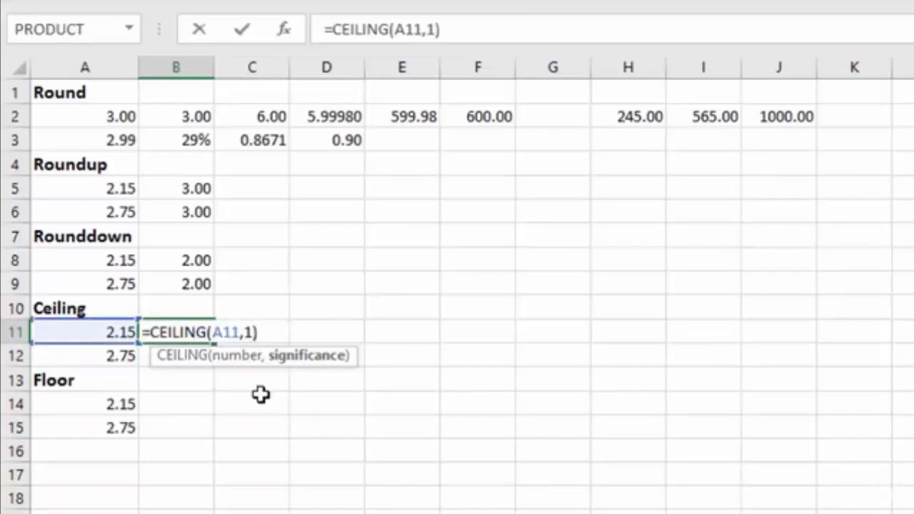
{"action": "key", "text": "BackSpace"}
{"action": "type", "text": ".5"}
{"action": "key", "text": "Return"}
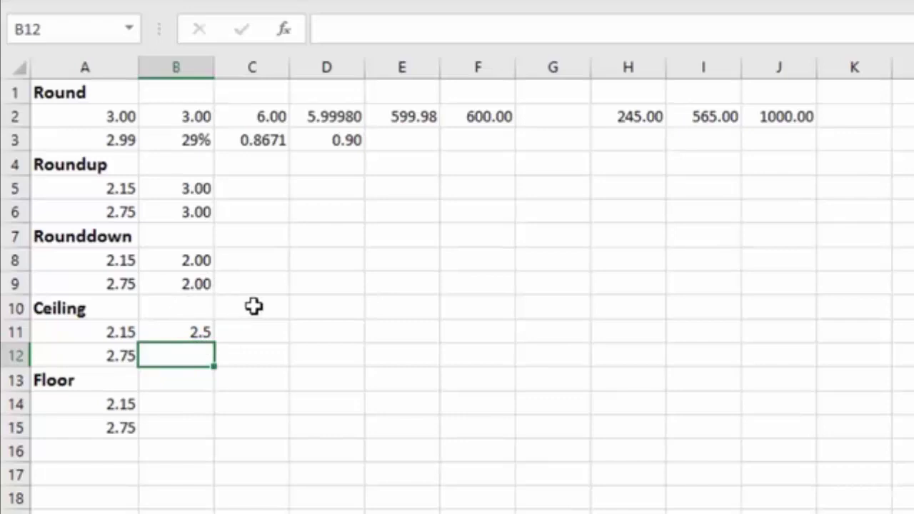
{"action": "left_click", "coordinate": [204, 332]}
{"action": "left_click_drag", "start_coordinate": [212, 345], "coordinate": [213, 363]}
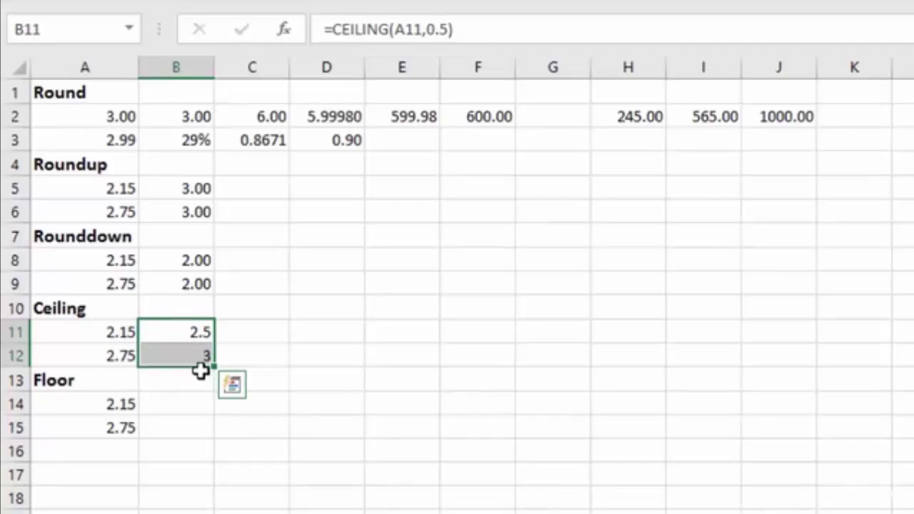
Step: Enter =FLOOR(A14,1) in B14 and fill it down to B15
{"action": "left_click", "coordinate": [183, 406]}
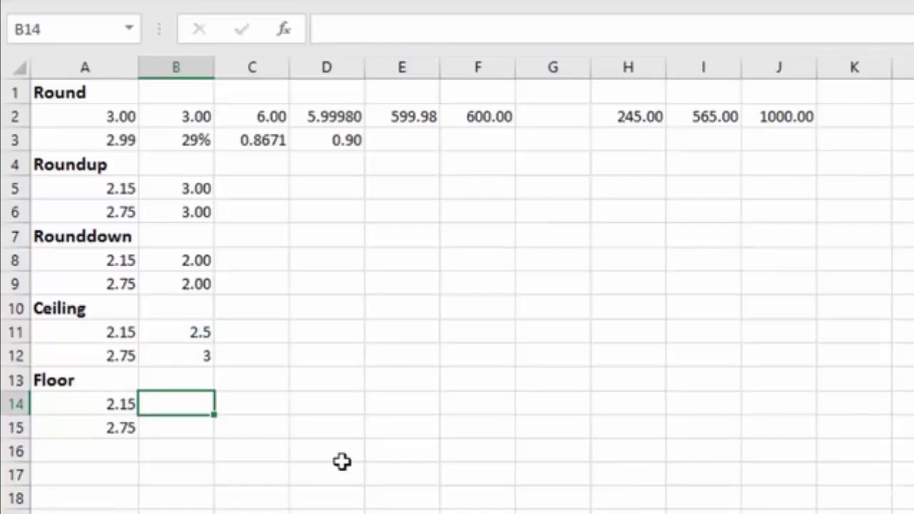
{"action": "type", "text": "=fl"}
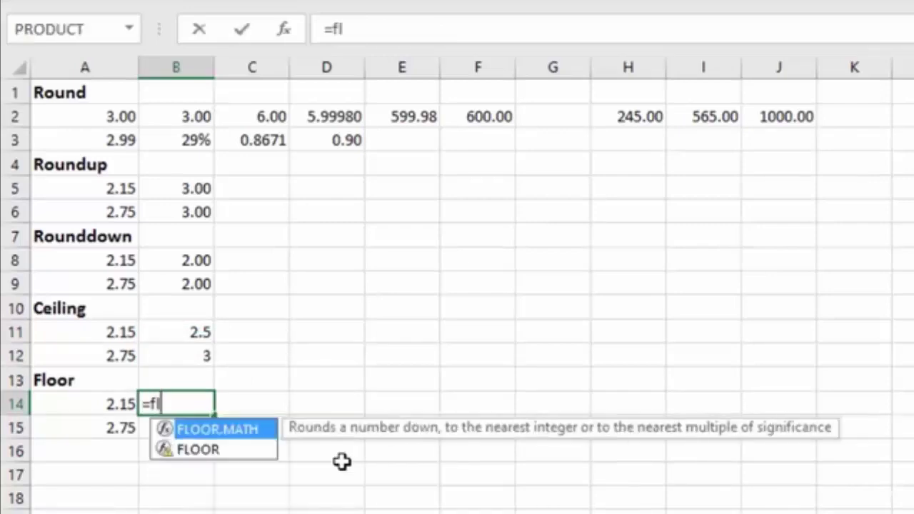
{"action": "type", "text": "oo"}
{"action": "key", "text": "Down"}
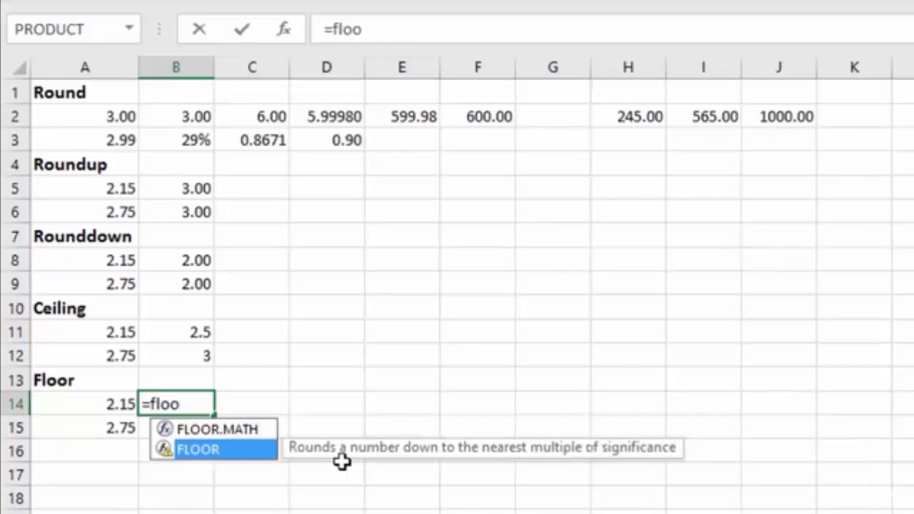
{"action": "key", "text": "Tab"}
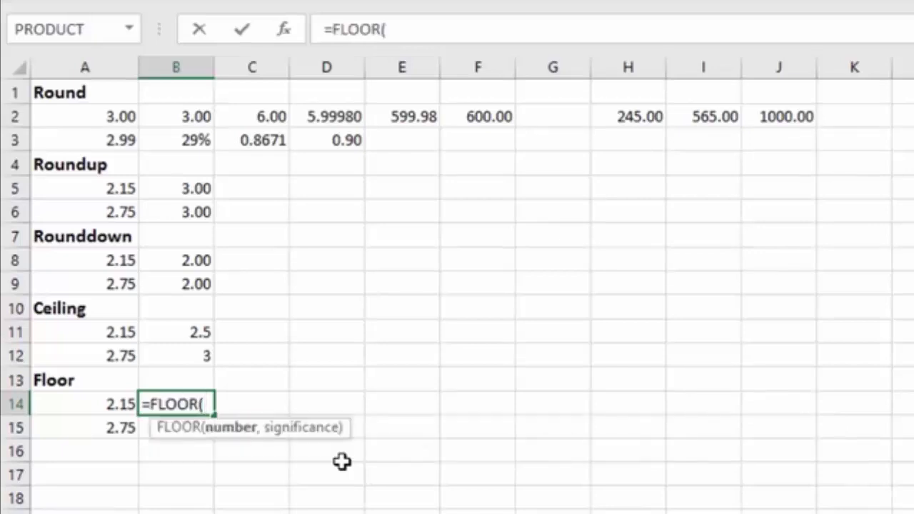
{"action": "left_click", "coordinate": [104, 405]}
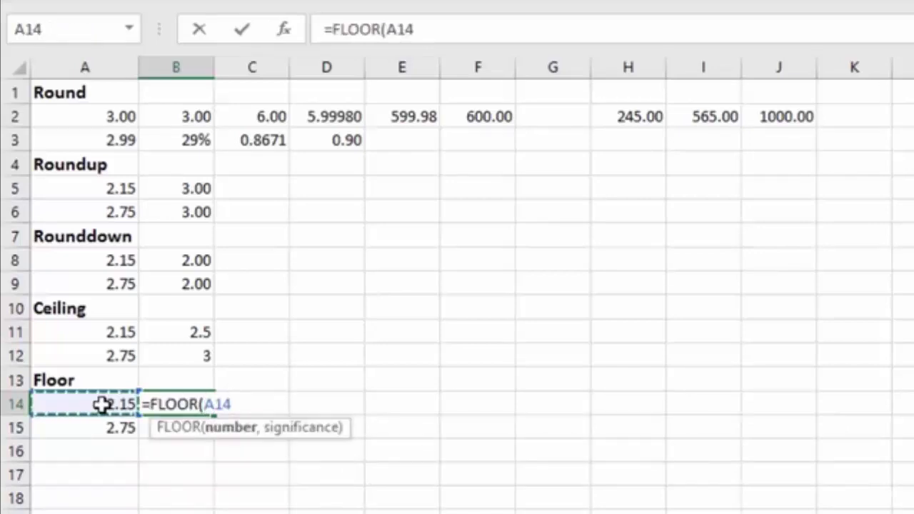
{"action": "type", "text": ","}
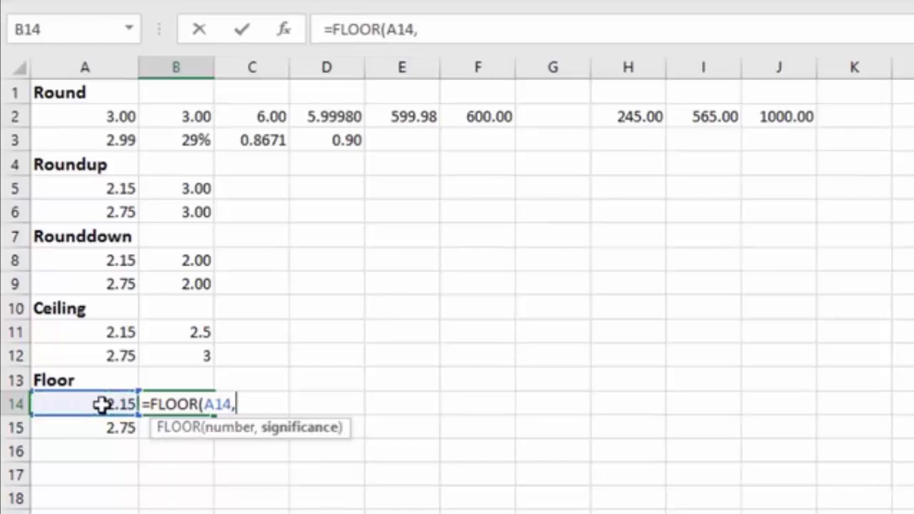
{"action": "type", "text": "1"}
{"action": "key", "text": "Return"}
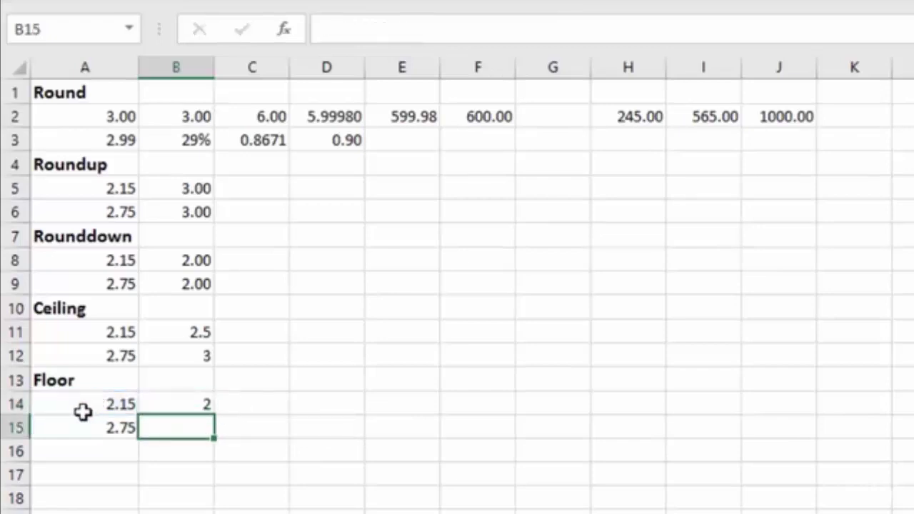
{"action": "left_click", "coordinate": [184, 406]}
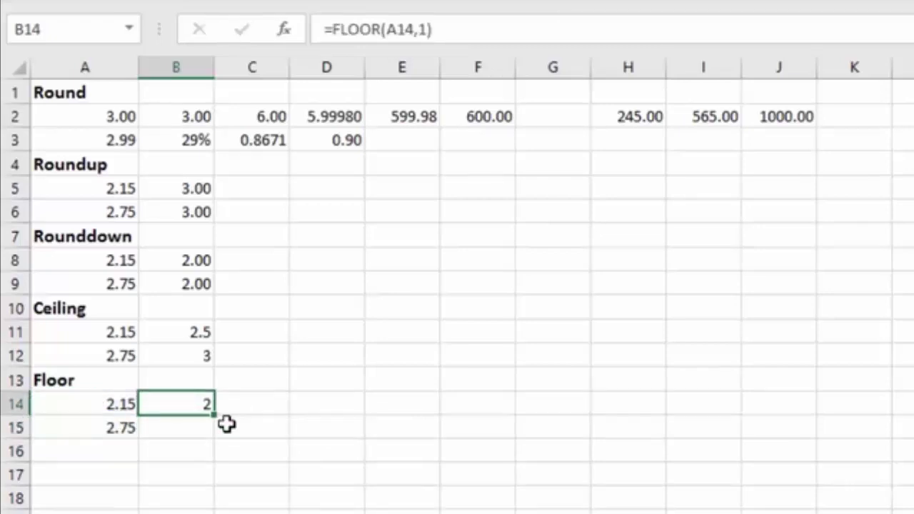
{"action": "left_click_drag", "start_coordinate": [215, 419], "coordinate": [214, 435]}
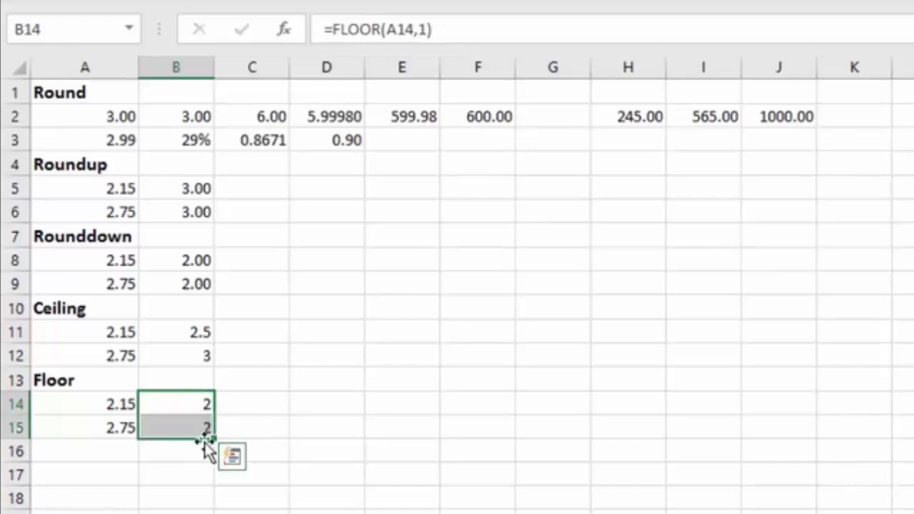
{"action": "left_click", "coordinate": [183, 428]}
Step: Refill CEILING to B12 and give B11:B12 and B14:B15 two decimal places
{"action": "left_click", "coordinate": [171, 332]}
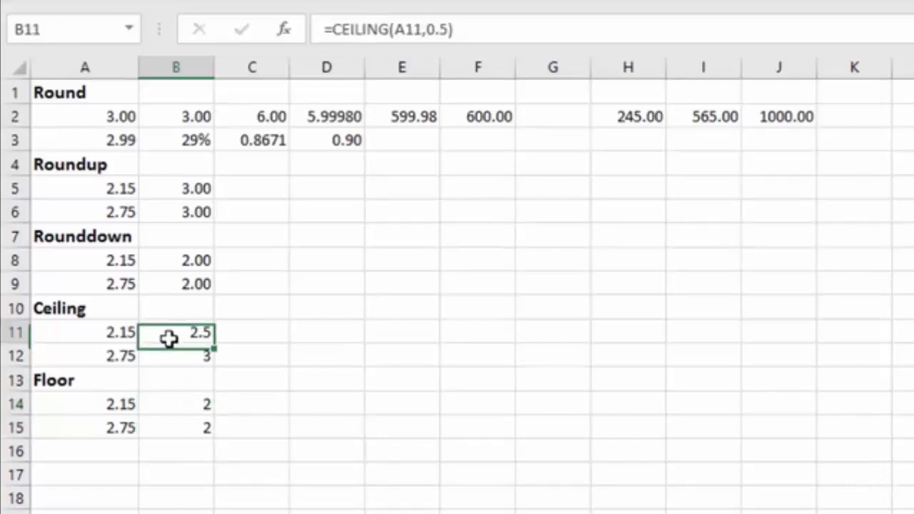
{"action": "left_click_drag", "start_coordinate": [214, 344], "coordinate": [214, 366]}
{"action": "left_click_drag", "start_coordinate": [176, 405], "coordinate": [178, 426], "text": "ctrl"}
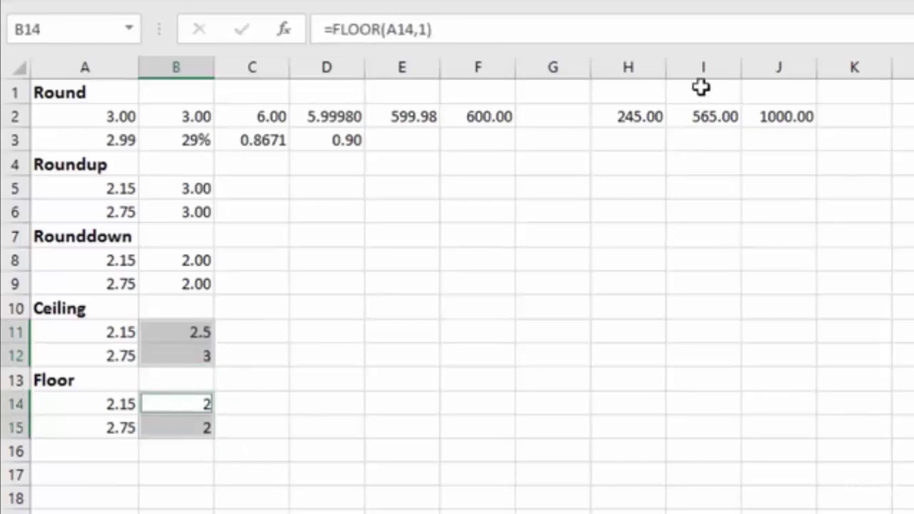
{"action": "key", "text": "ctrl+shift+1"}
{"action": "left_click", "coordinate": [172, 427]}
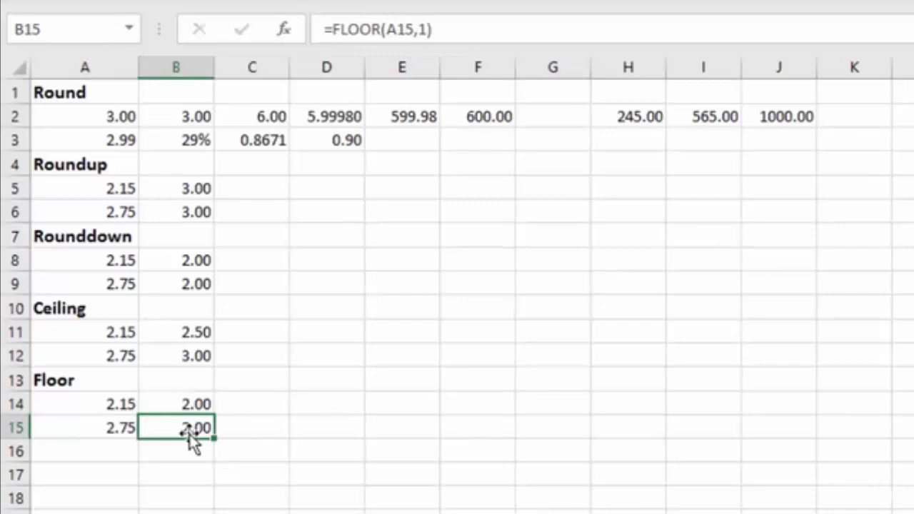
{"action": "left_click", "coordinate": [174, 330]}
{"action": "double_click", "coordinate": [191, 338]}
{"action": "key", "text": "BackSpace"}
{"action": "key", "text": "BackSpace"}
{"action": "key", "text": "BackSpace"}
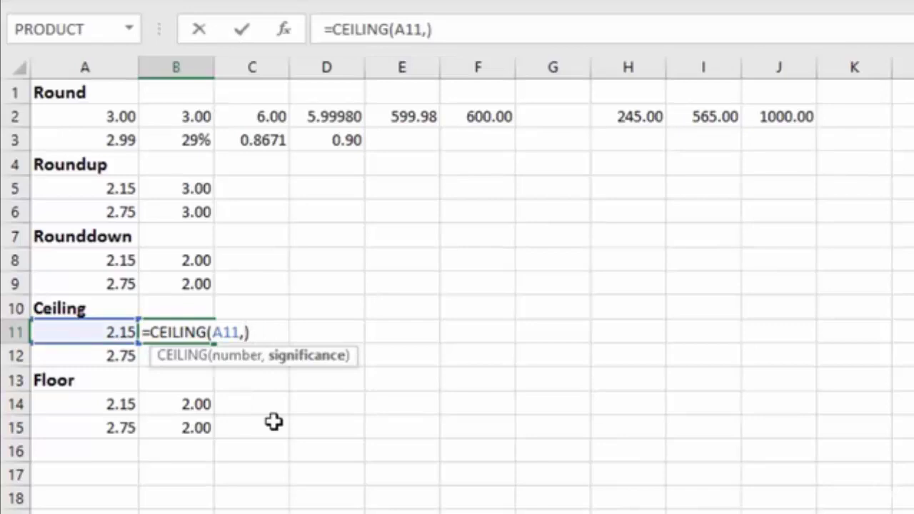
{"action": "type", "text": "20"}
{"action": "key", "text": "Return"}
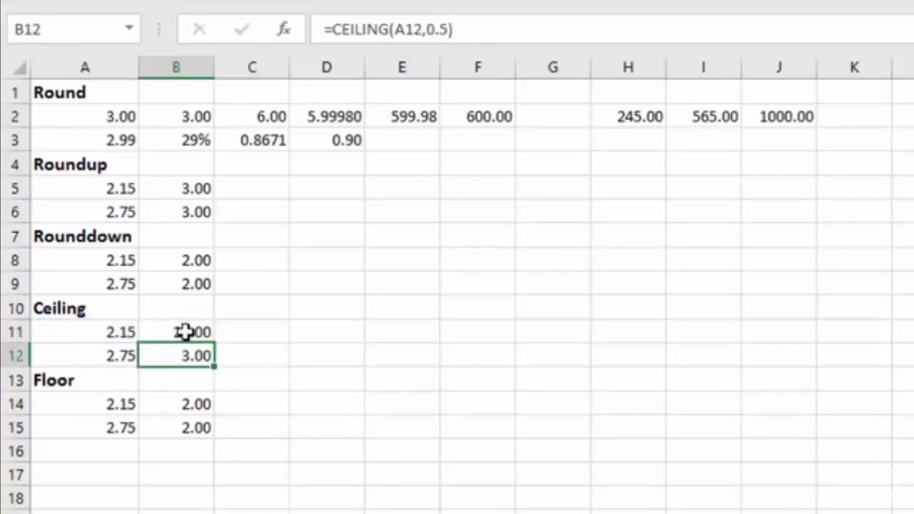
{"action": "double_click", "coordinate": [179, 330]}
{"action": "left_click", "coordinate": [254, 332]}
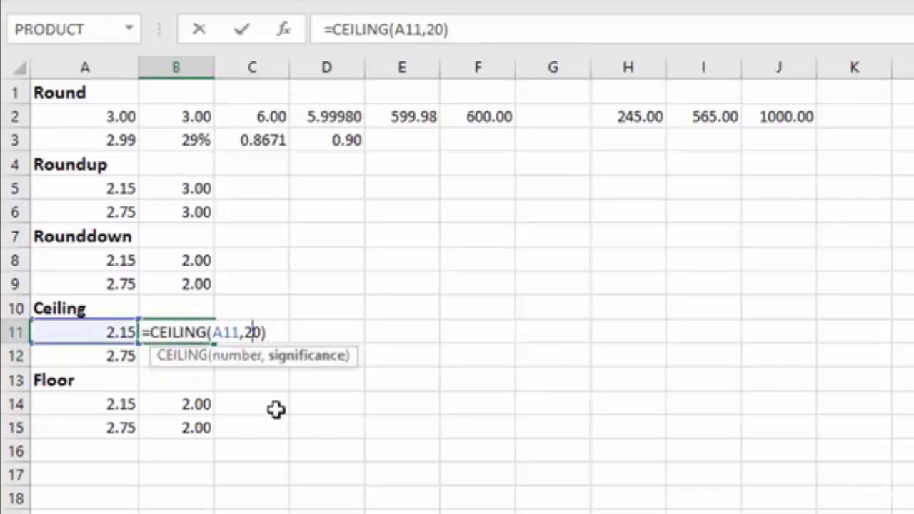
{"action": "key", "text": "BackSpace"}
{"action": "type", "text": "10"}
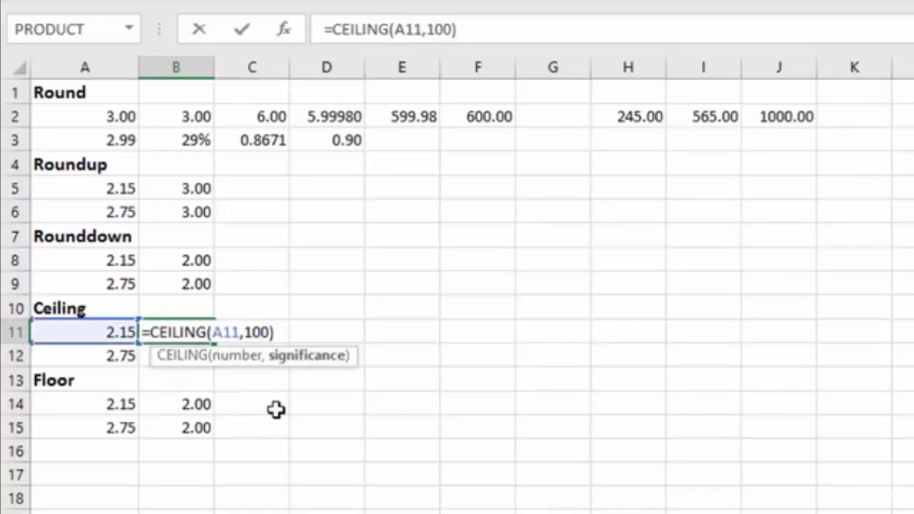
{"action": "key", "text": "Return"}
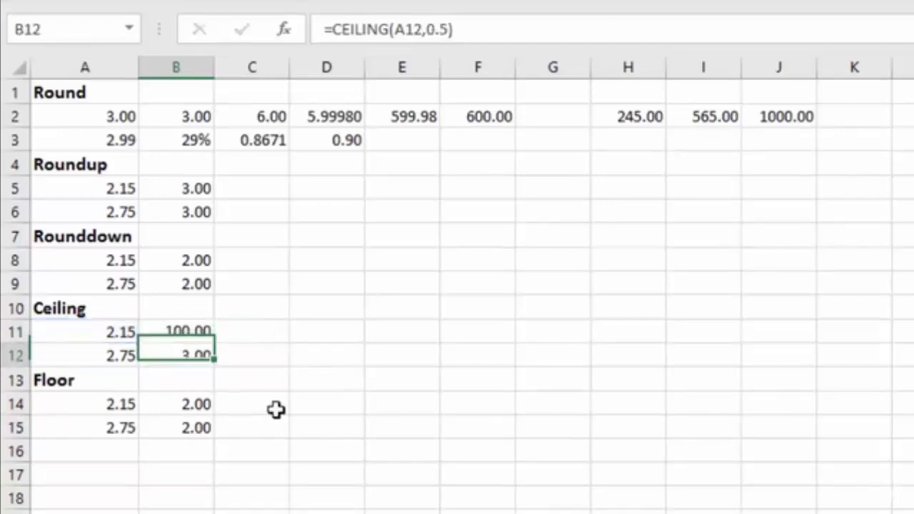
{"action": "double_click", "coordinate": [179, 333]}
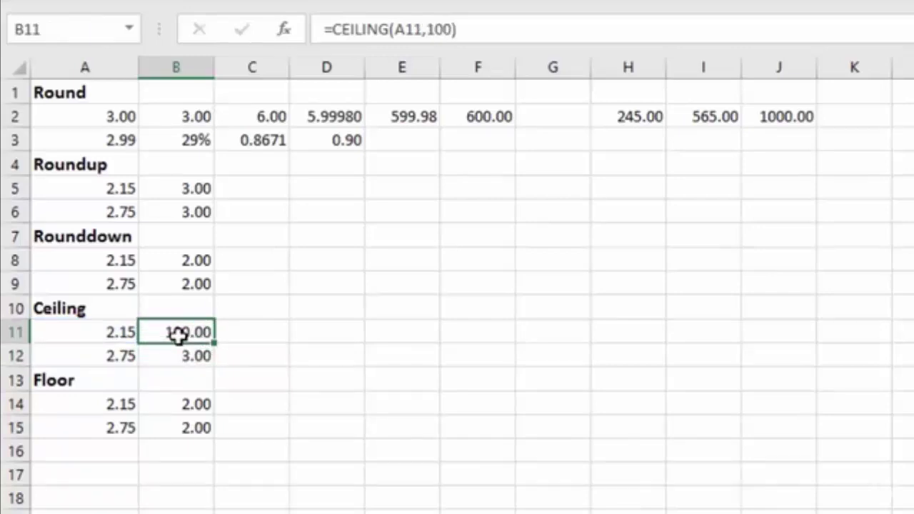
{"action": "left_click", "coordinate": [270, 332]}
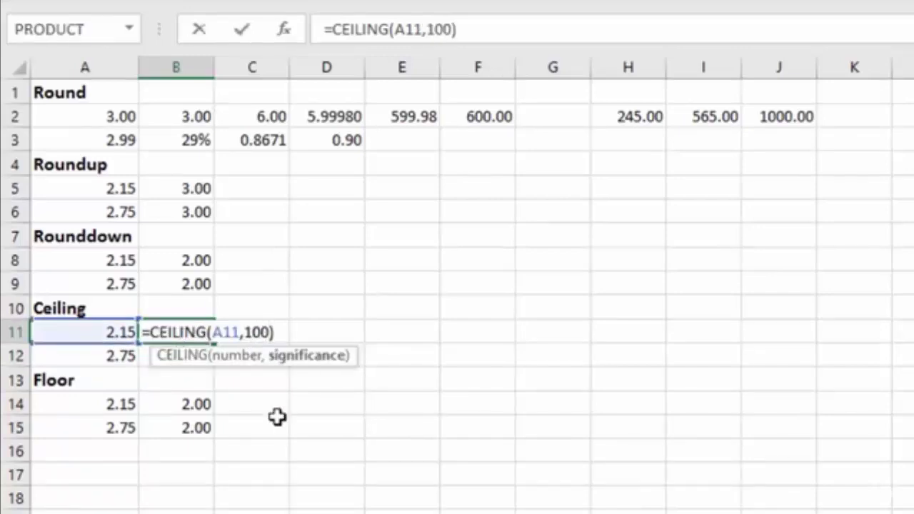
{"action": "key", "text": "BackSpace"}
{"action": "key", "text": "BackSpace"}
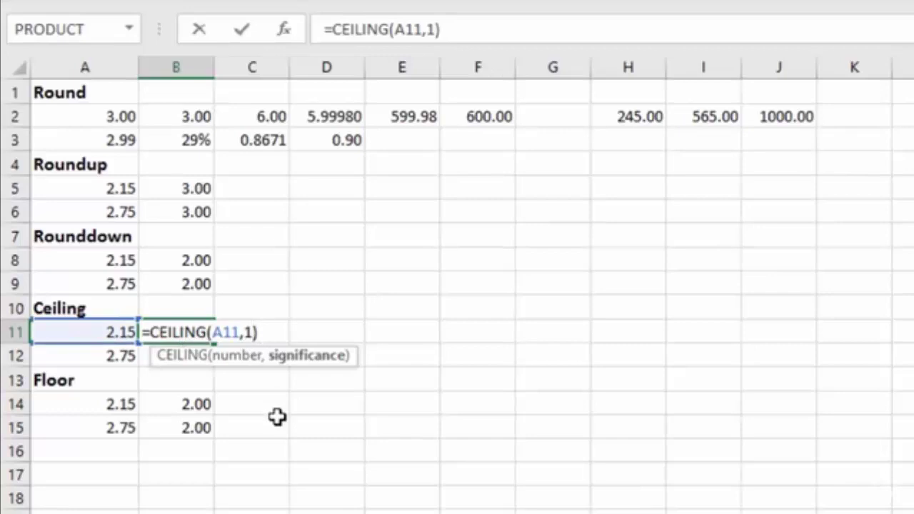
{"action": "key", "text": "BackSpace"}
{"action": "type", "text": "0"}
{"action": "key", "text": "BackSpace"}
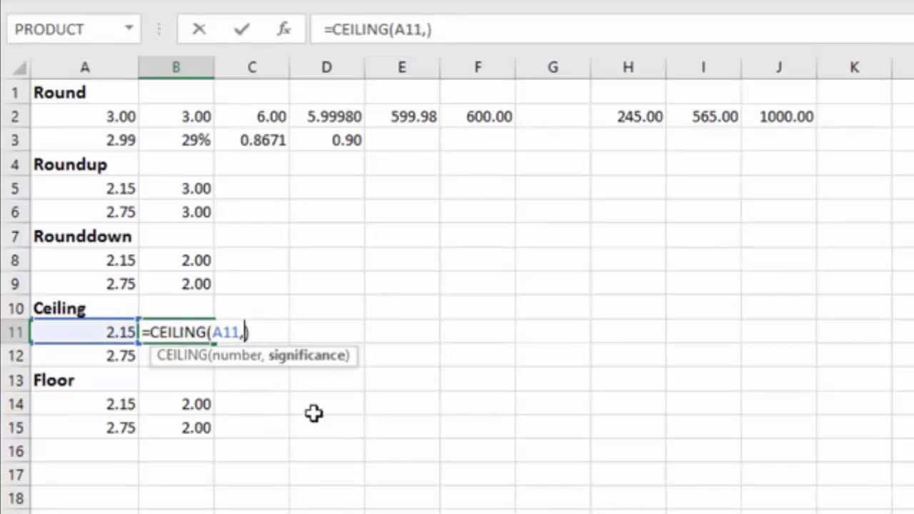
{"action": "type", "text": ".50"}
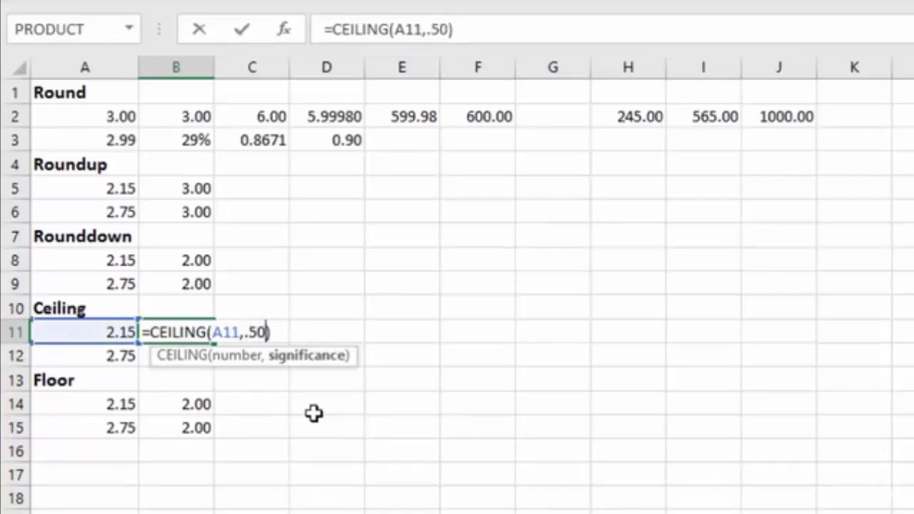
{"action": "key", "text": "Return"}
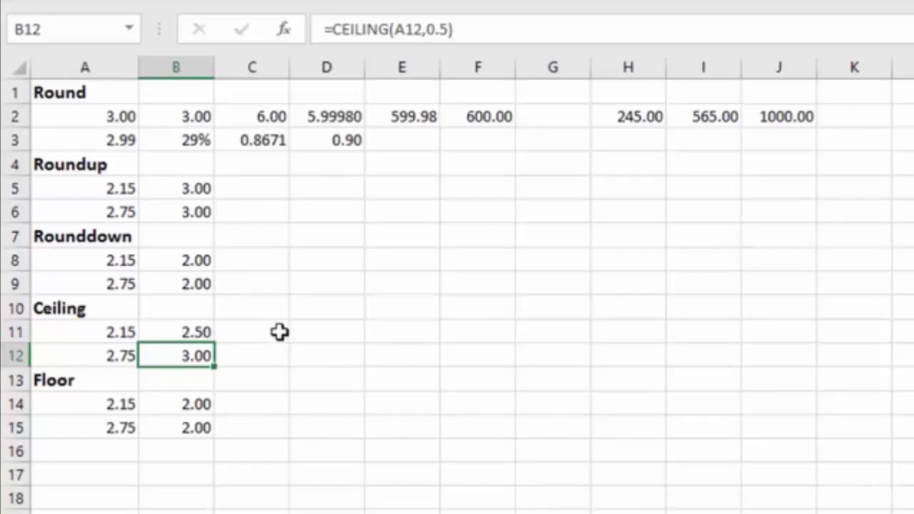
Step: Enter =CEILING(A11*2,1)-0.01 in D11 for a retail price of 4.99
{"action": "left_click", "coordinate": [329, 333]}
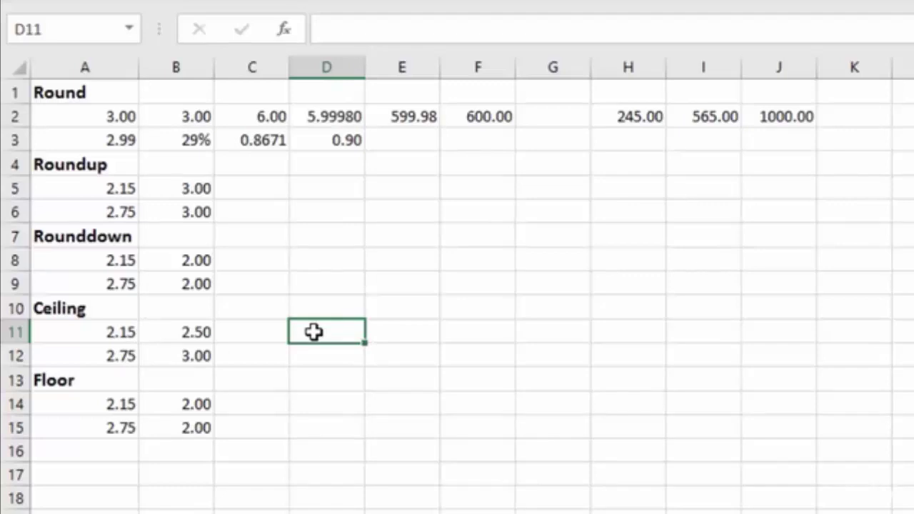
{"action": "type", "text": "=CEILING("}
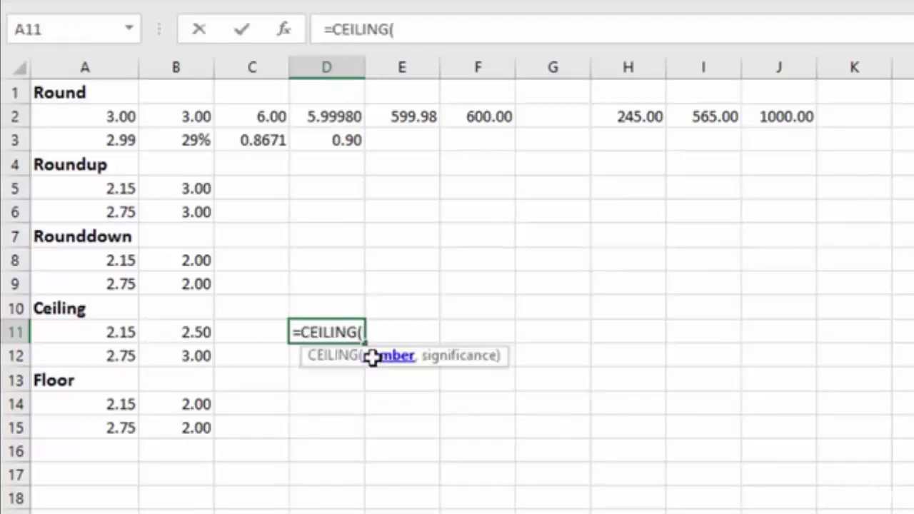
{"action": "left_click", "coordinate": [102, 335]}
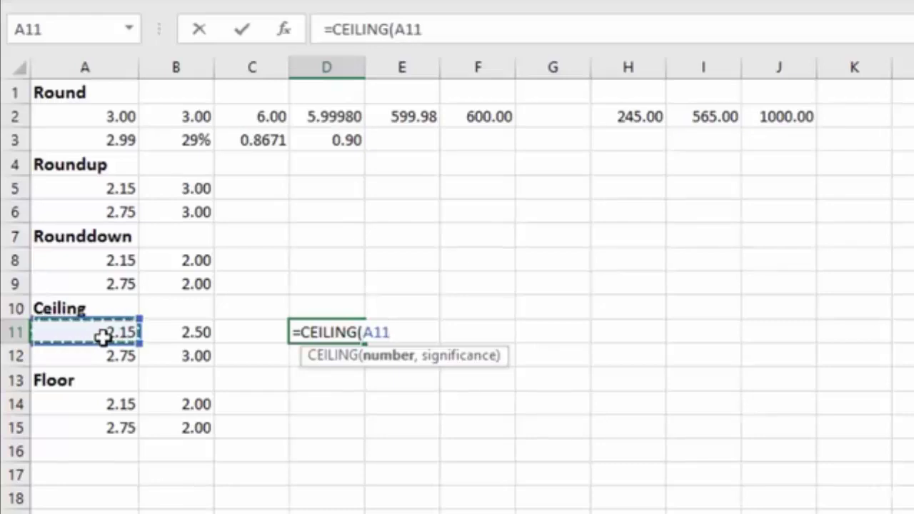
{"action": "type", "text": "*2"}
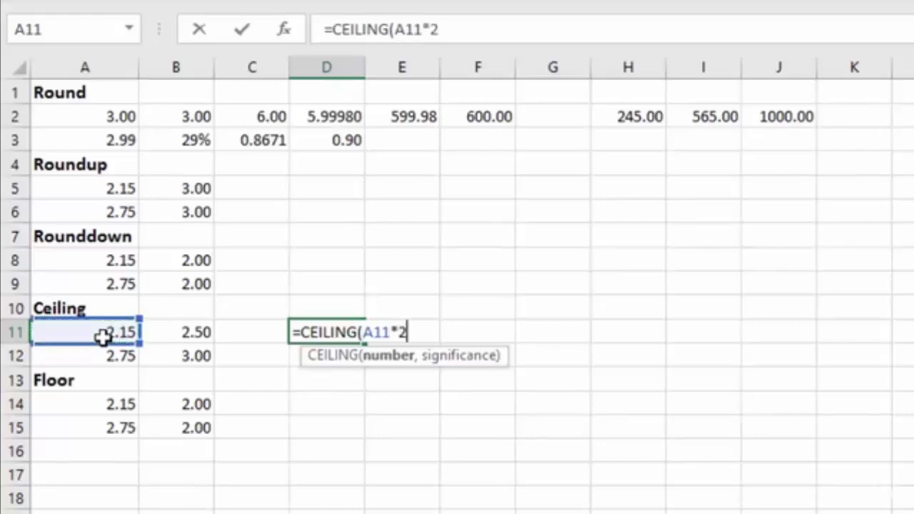
{"action": "type", "text": ","}
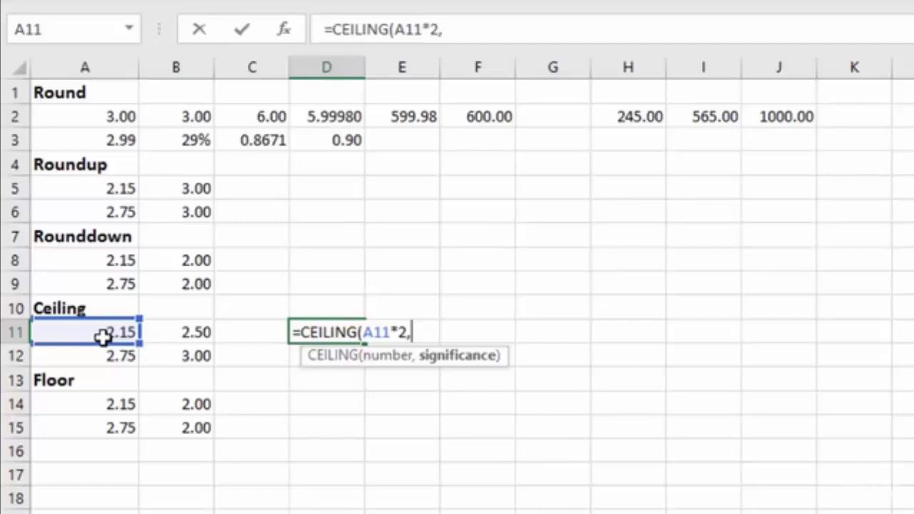
{"action": "type", "text": "1)"}
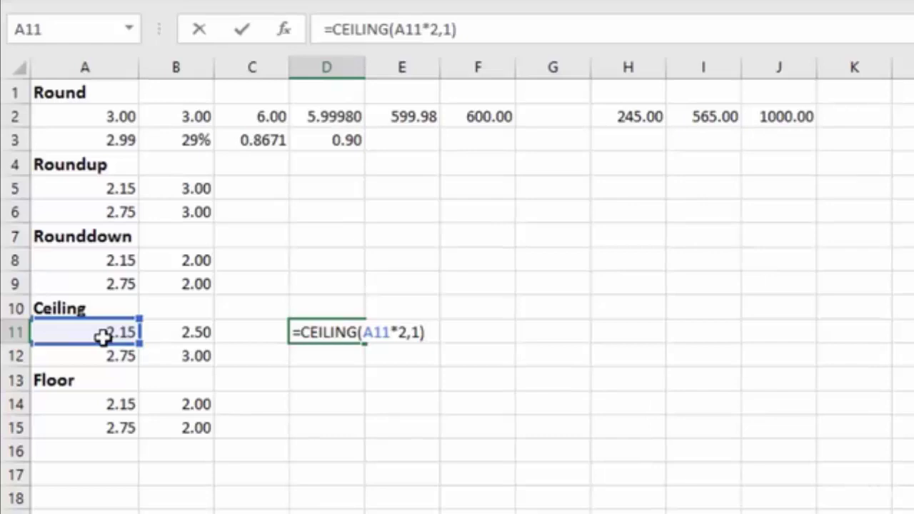
{"action": "type", "text": "-.01"}
{"action": "key", "text": "Return"}
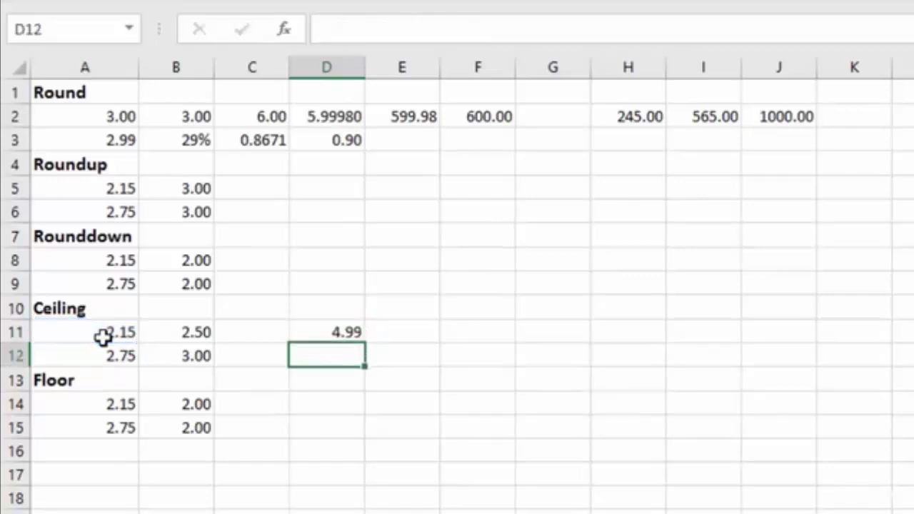
{"action": "left_click", "coordinate": [353, 334]}
Step: Change the price formula's significance to 0.5 in D11:D12, giving 4.49 and 5.49
{"action": "left_click_drag", "start_coordinate": [365, 343], "coordinate": [361, 365]}
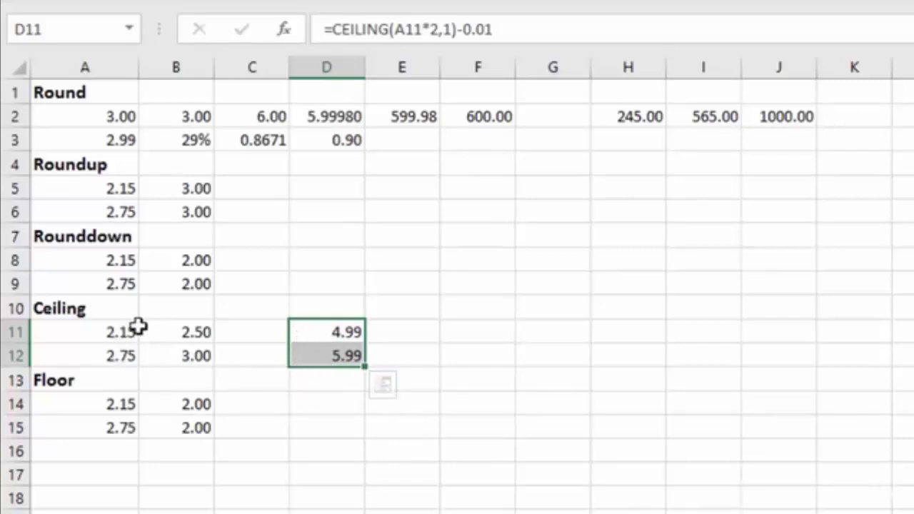
{"action": "double_click", "coordinate": [312, 352]}
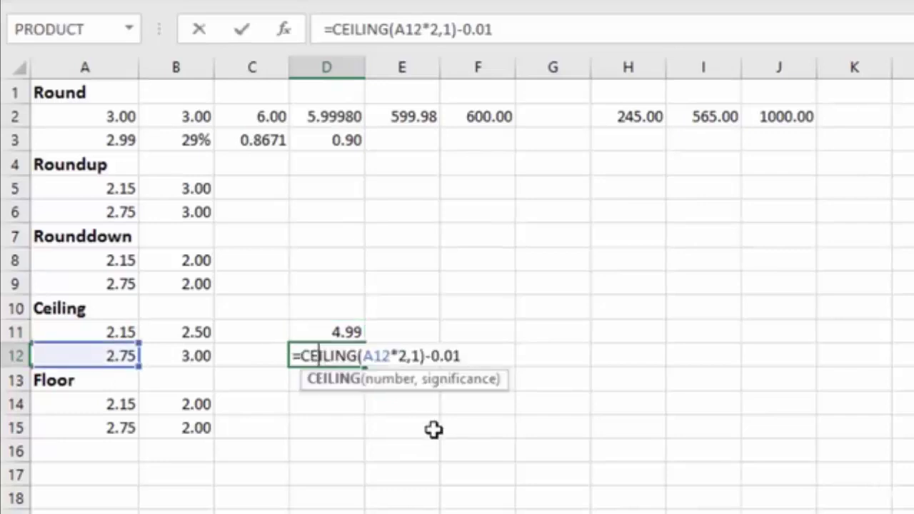
{"action": "left_click", "coordinate": [420, 355]}
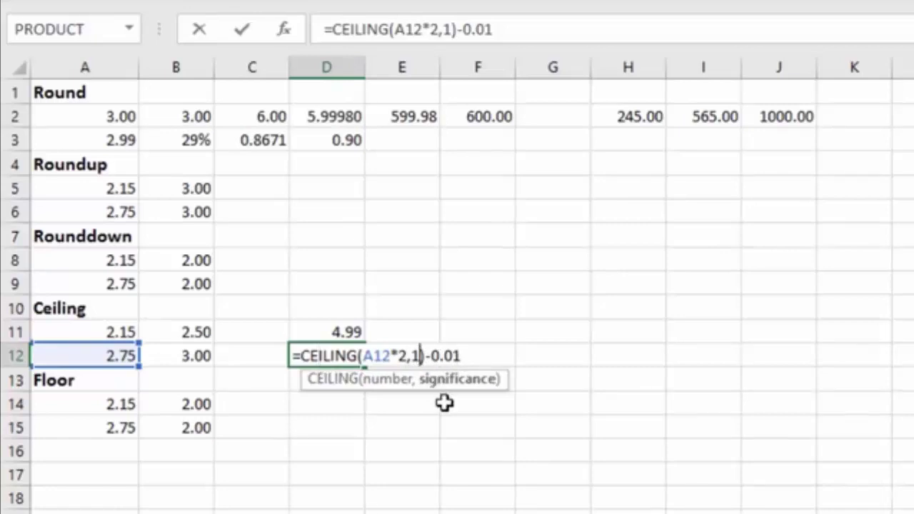
{"action": "key", "text": "BackSpace"}
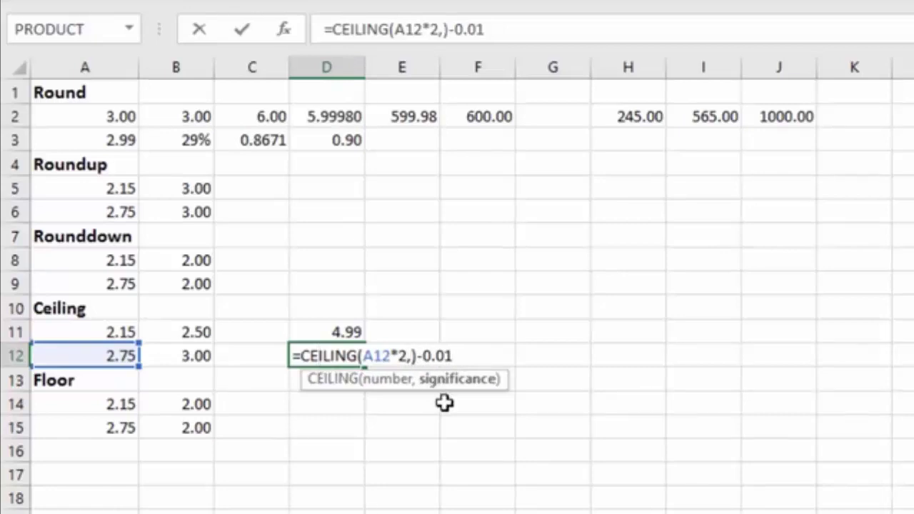
{"action": "type", "text": ".5"}
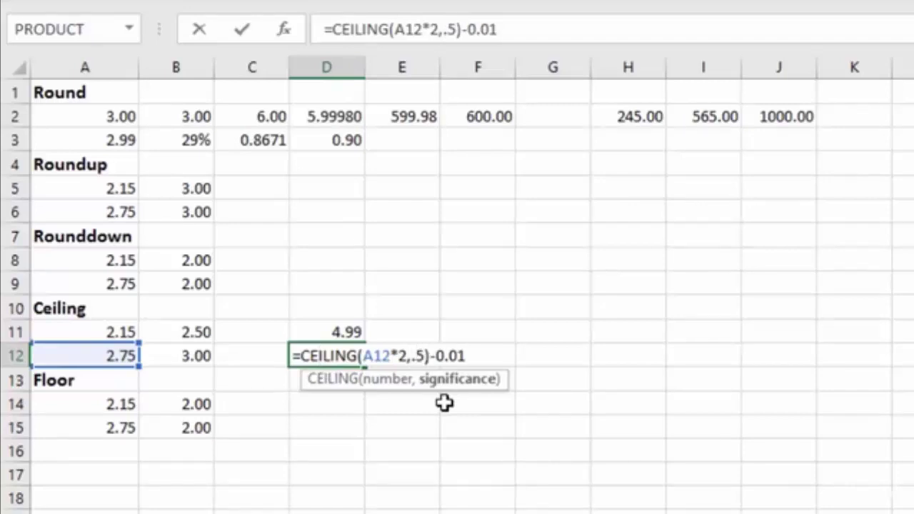
{"action": "key", "text": "Return"}
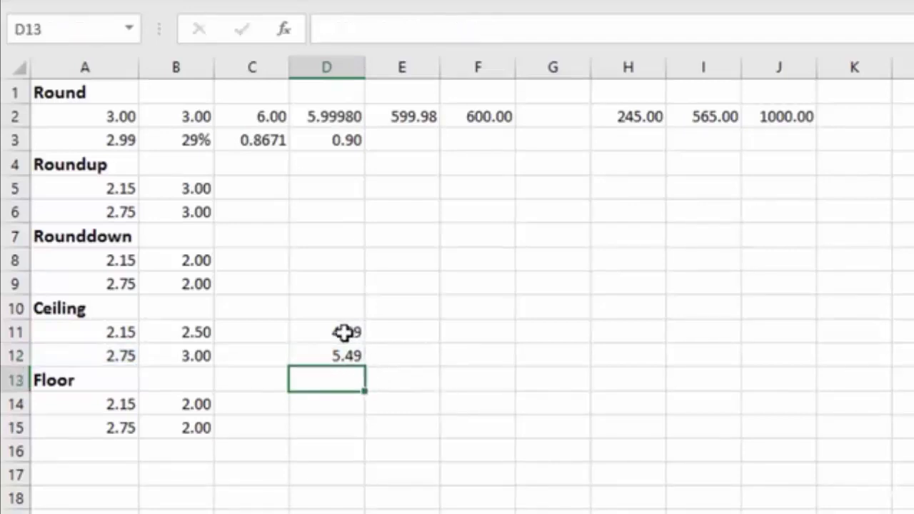
{"action": "left_click", "coordinate": [345, 353]}
{"action": "left_click_drag", "start_coordinate": [365, 365], "coordinate": [362, 330]}
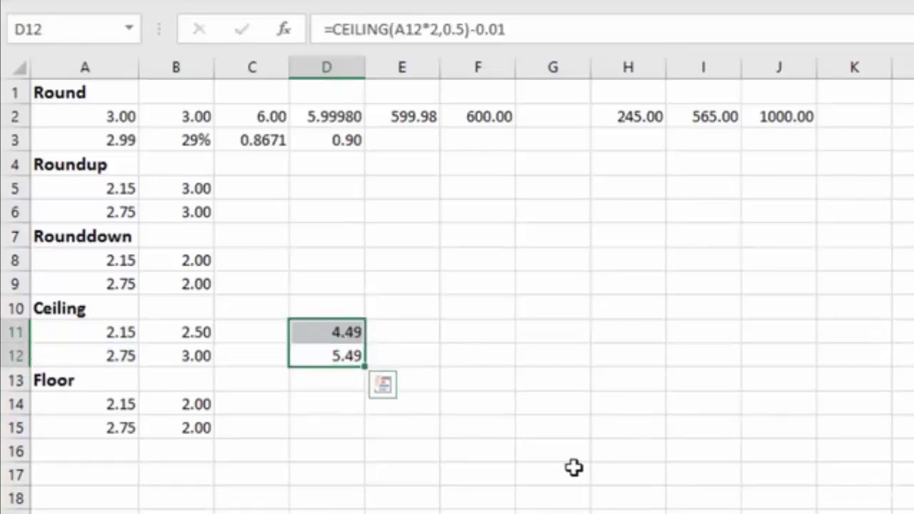